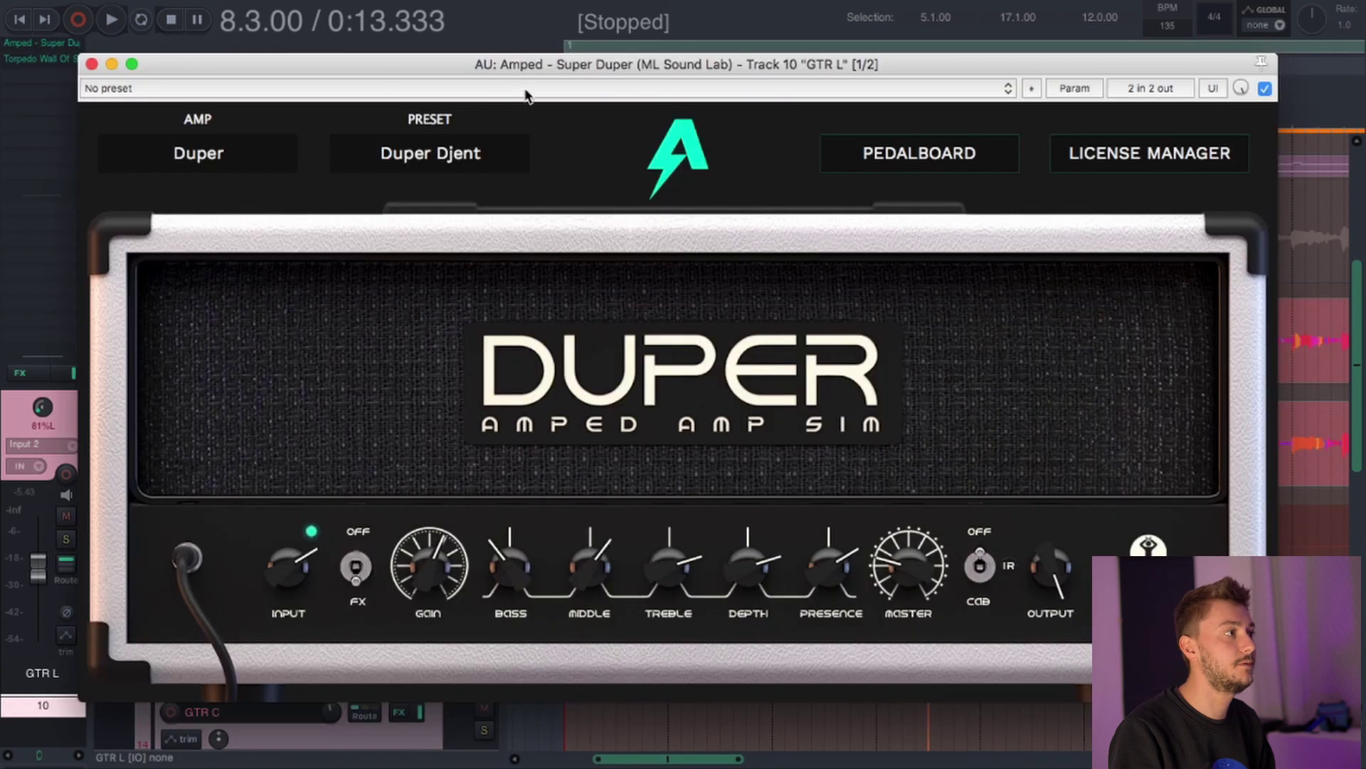
- Close the Amped amp sim on GTR L and open the track's Torpedo Wall of Sound plugin
drag(639, 67, 608, 64)
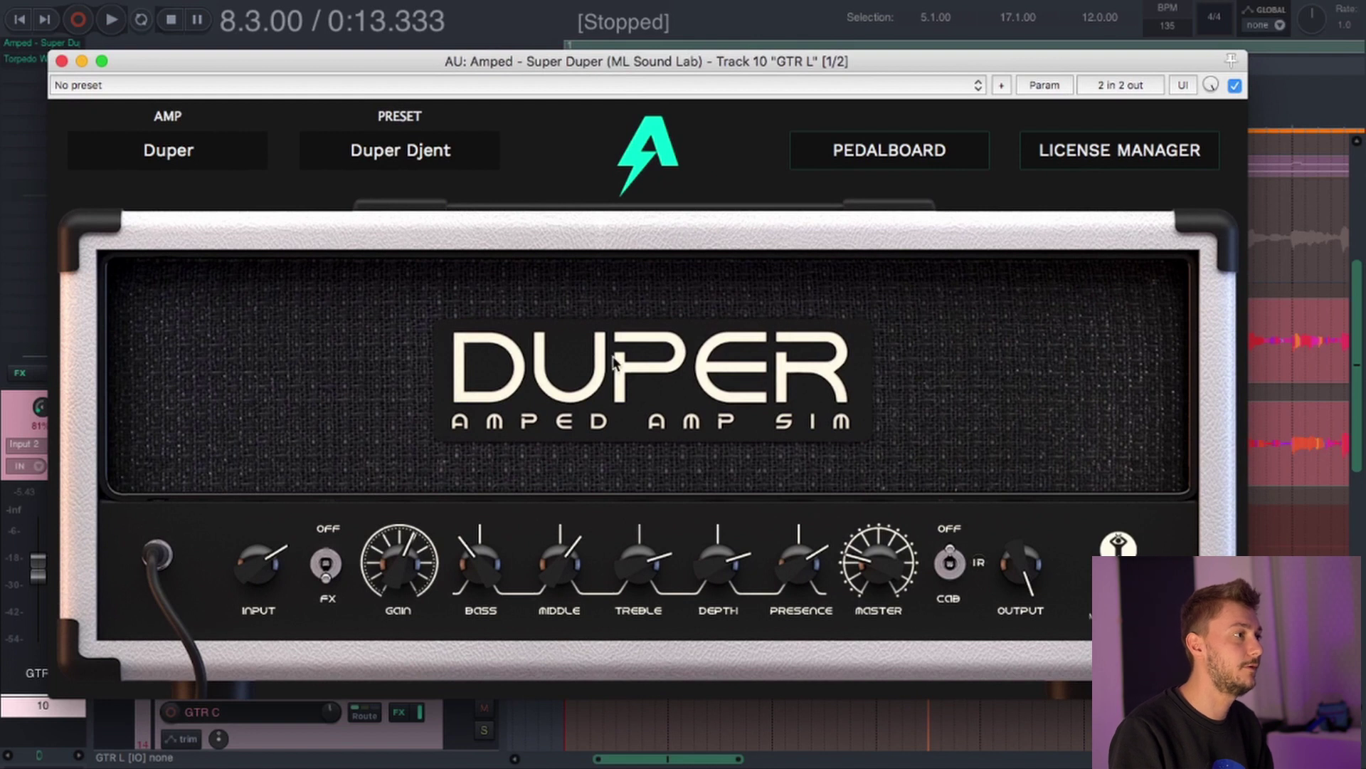
drag(633, 52, 665, 64)
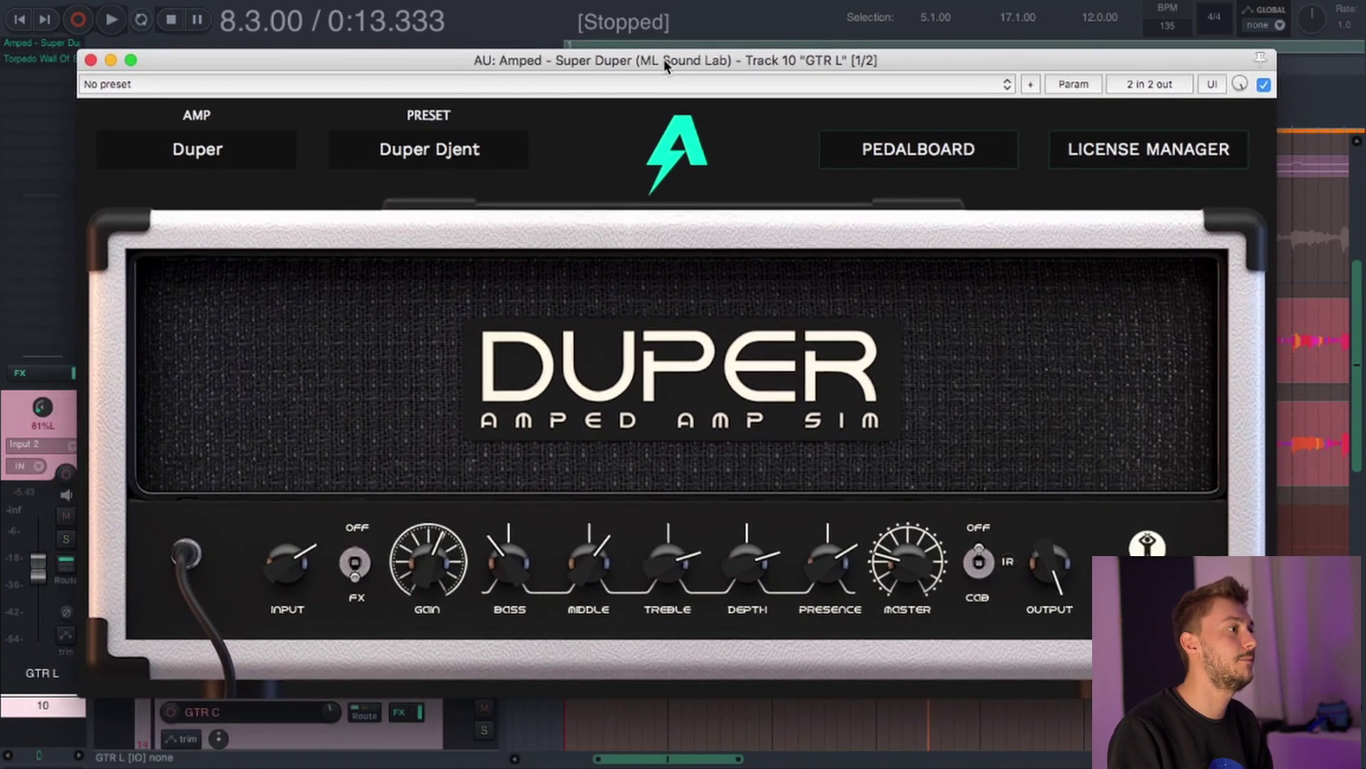
click(88, 61)
double_click(44, 60)
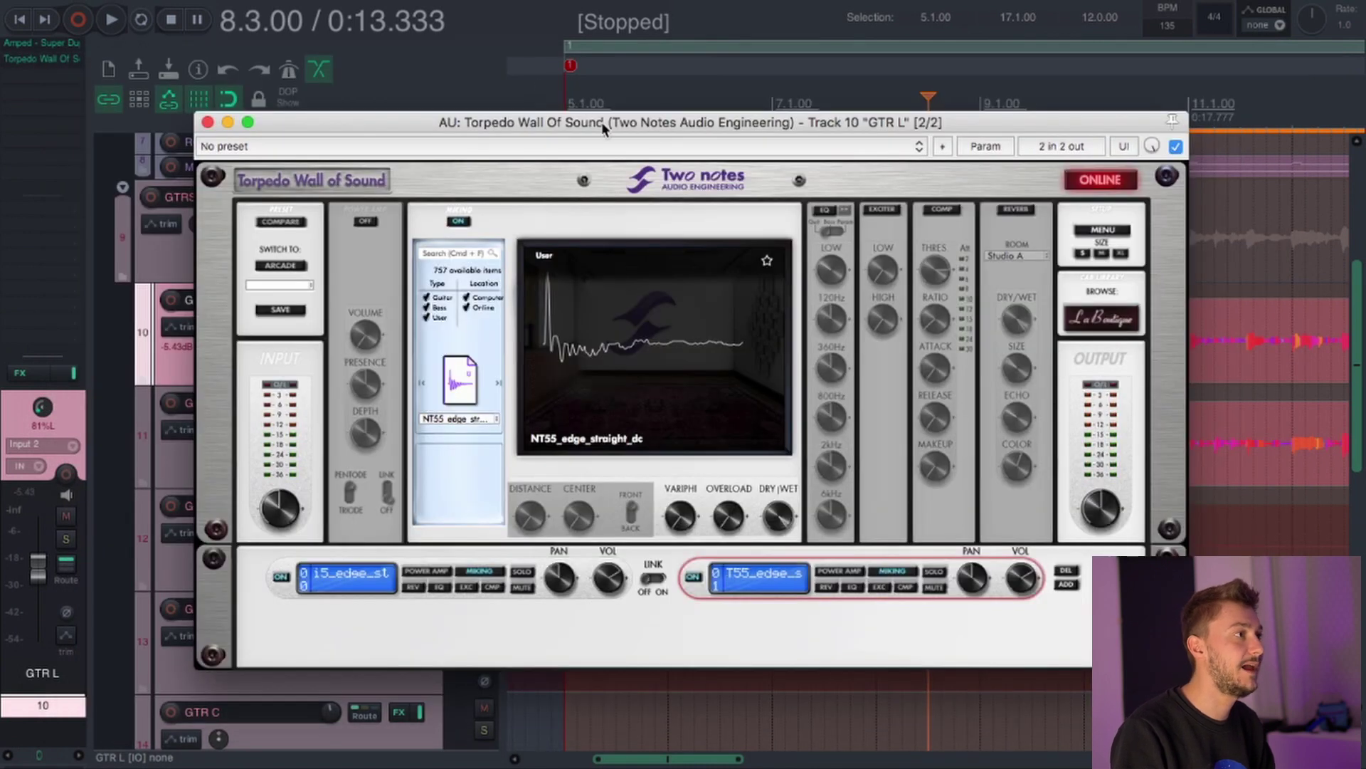
drag(602, 123, 608, 95)
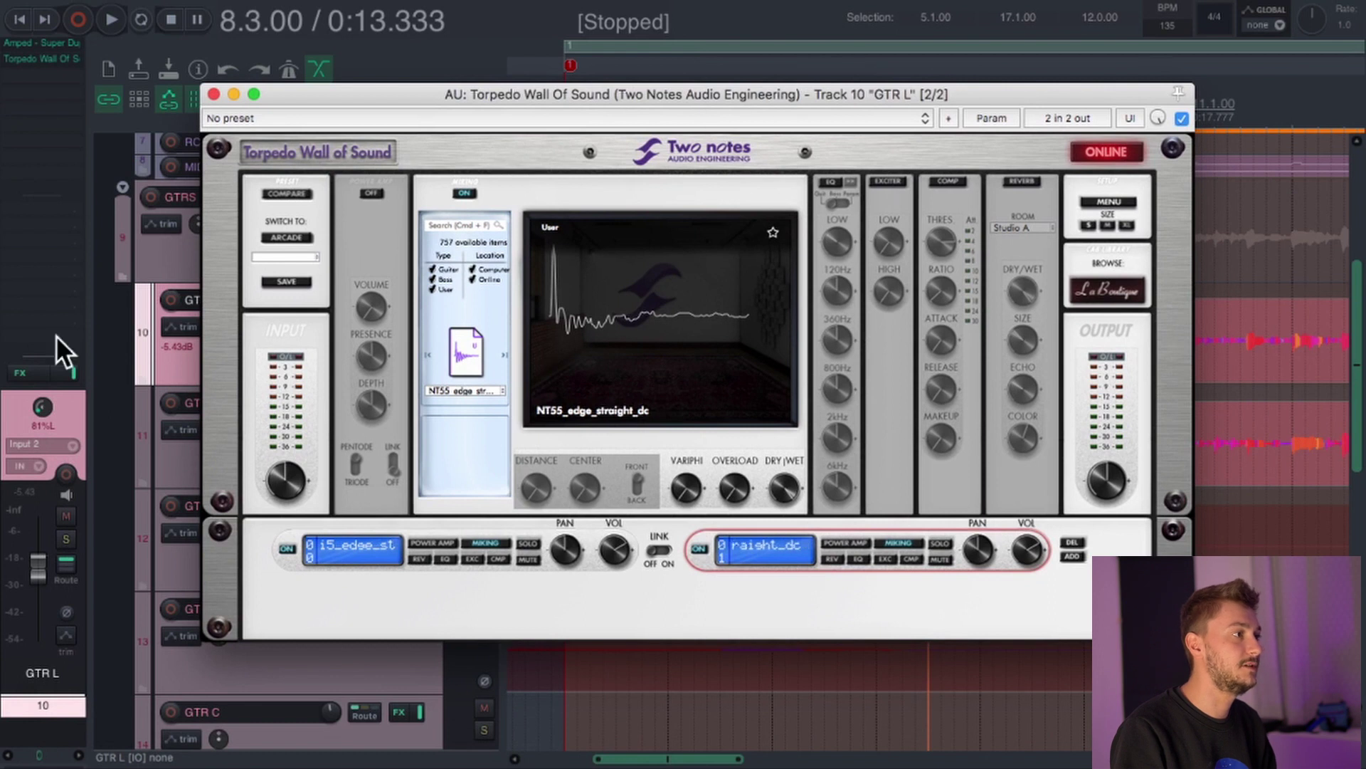
drag(681, 96, 680, 101)
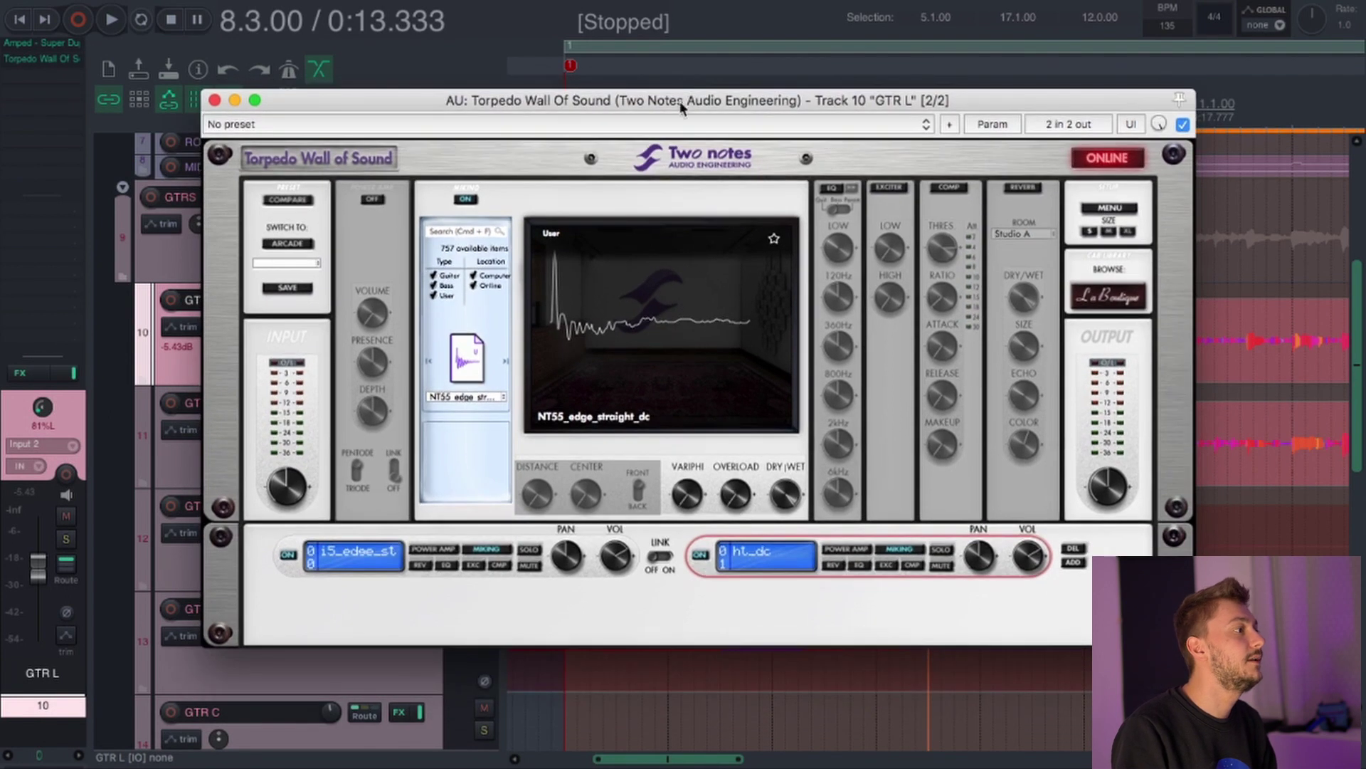
- Inspect the i5 and NT55 impulse responses loaded in Torpedo Wall of Sound's two cabinet slots
click(347, 548)
click(762, 550)
click(348, 555)
click(363, 559)
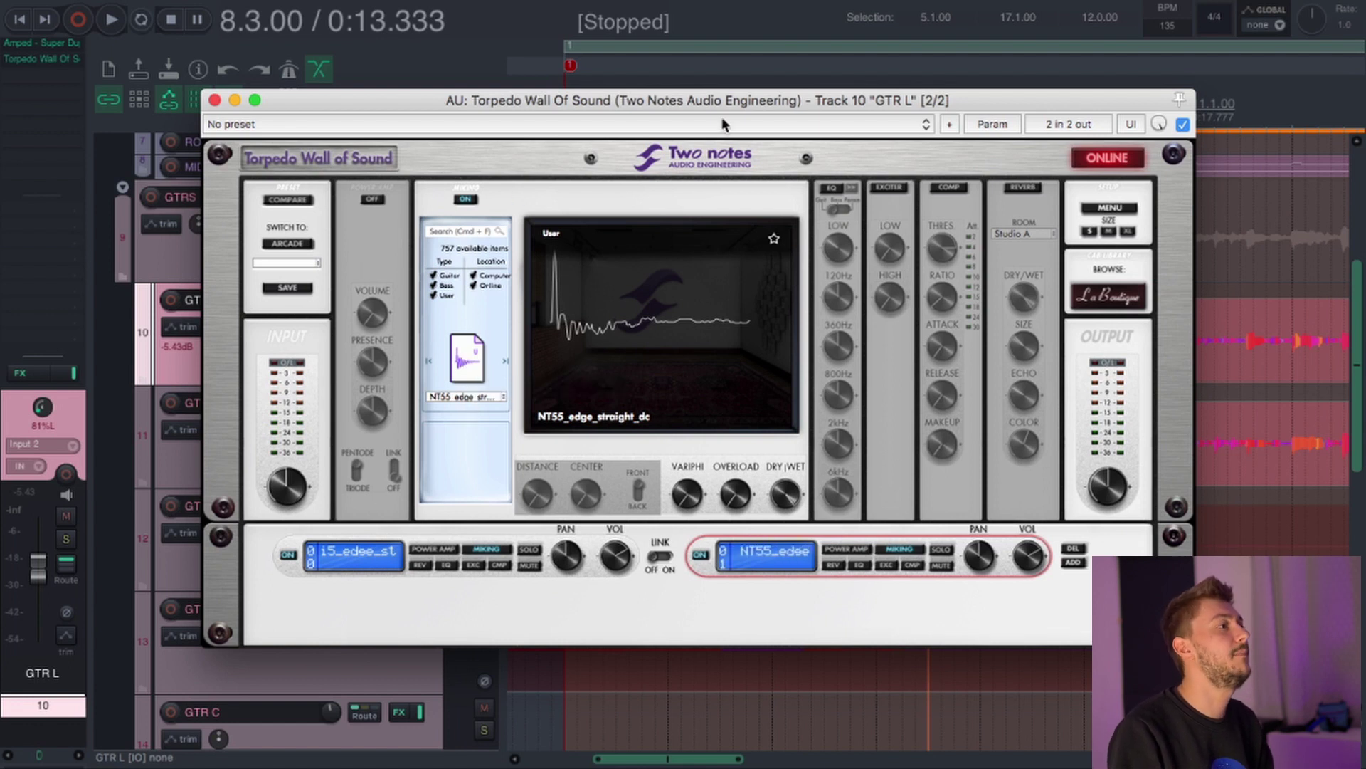
drag(681, 100, 691, 133)
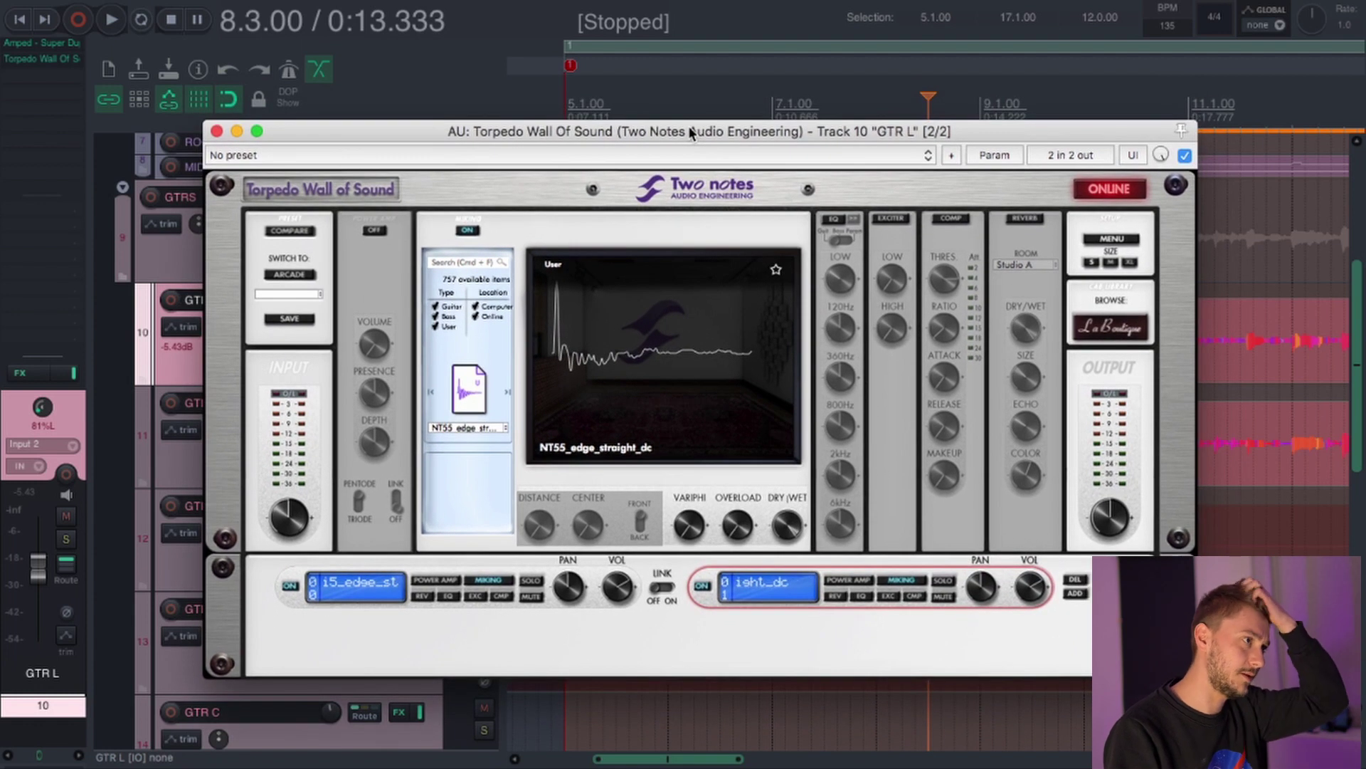
drag(689, 125, 705, 88)
click(365, 548)
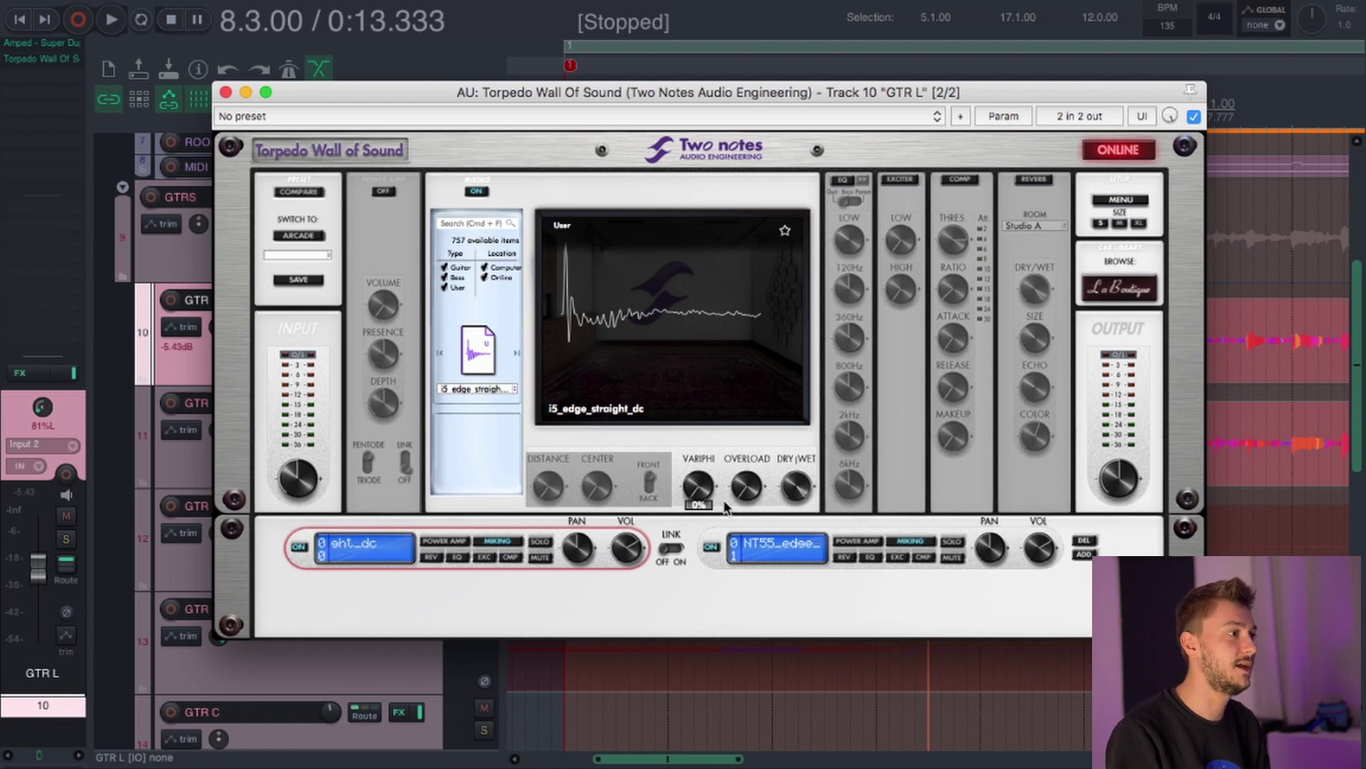
click(762, 548)
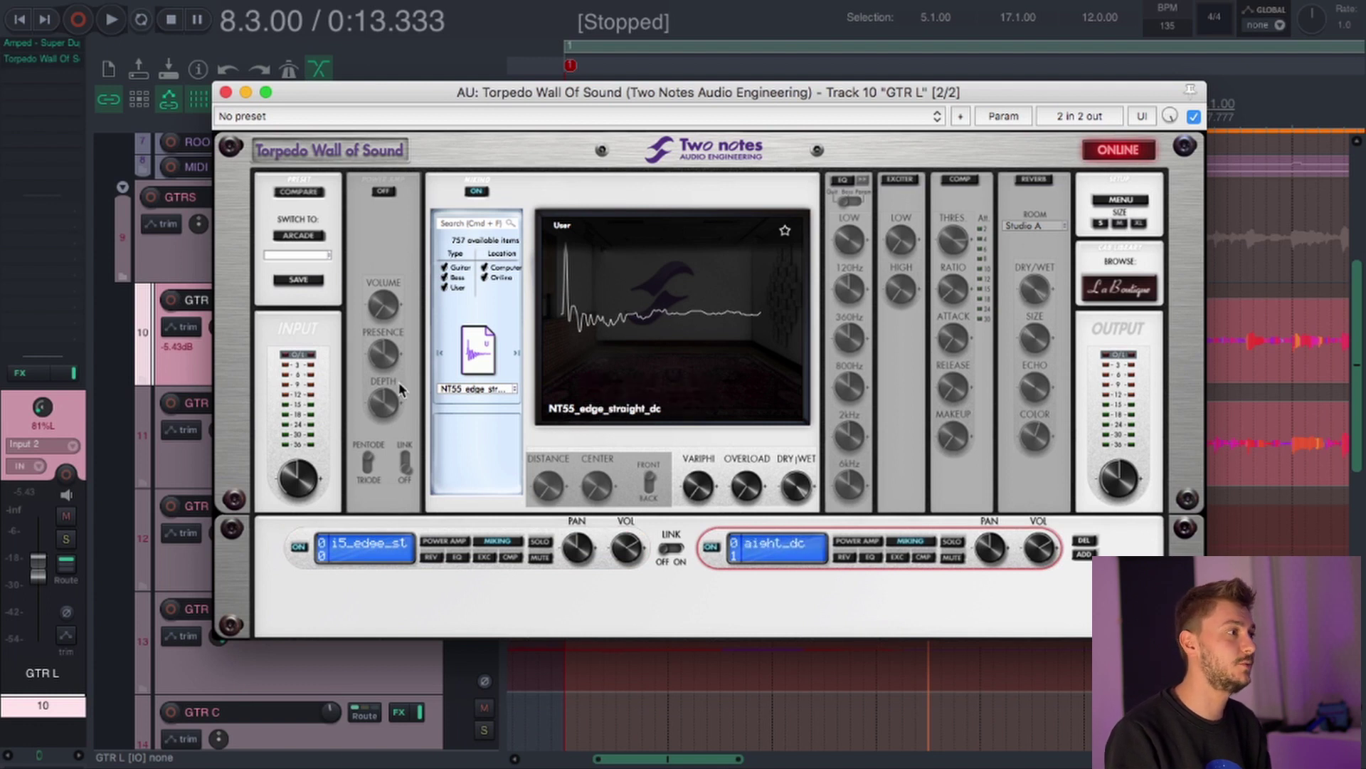
- Check the NT55 slot's volume, switch back to the i5 slot, and close the Torpedo Wall of Sound window
click(294, 544)
click(1038, 548)
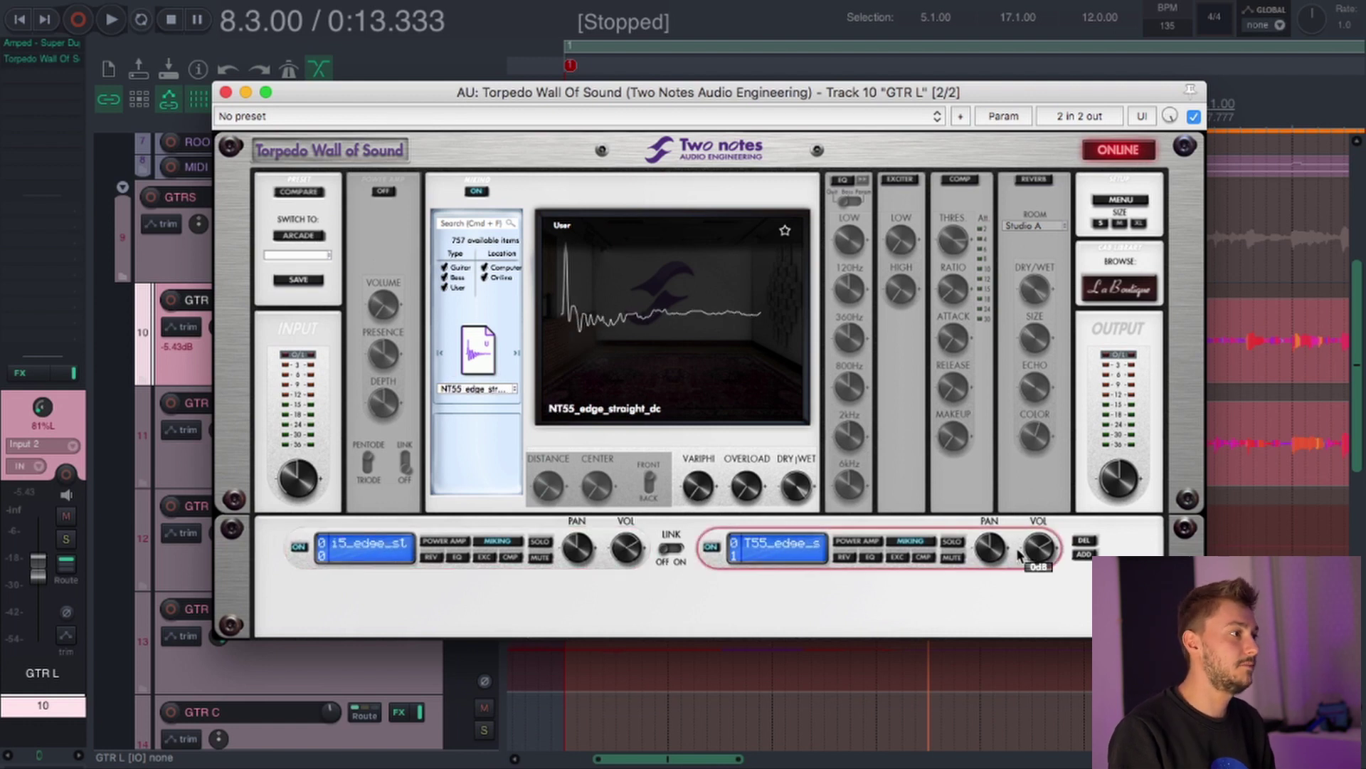
click(329, 548)
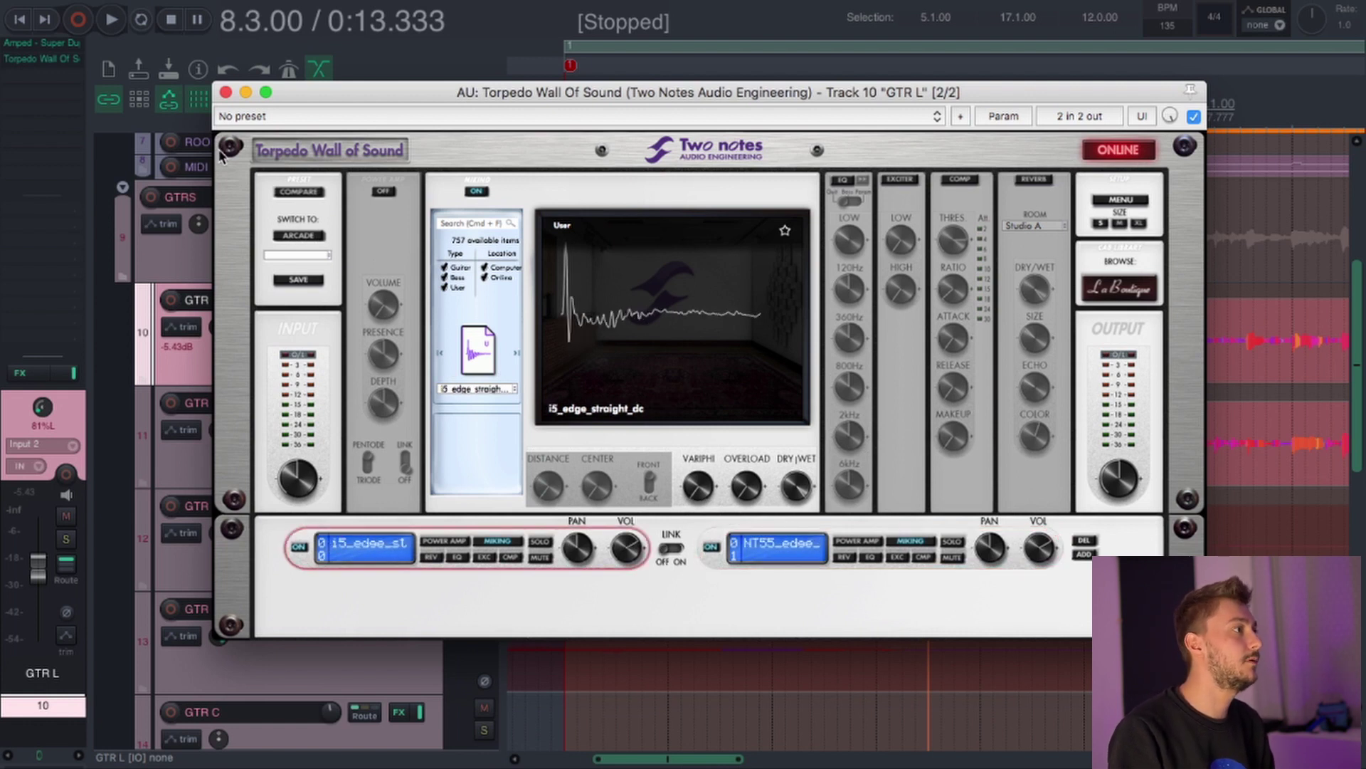
click(226, 92)
- Solo the GTRS folder track and audition the rhythm guitars
click(484, 214)
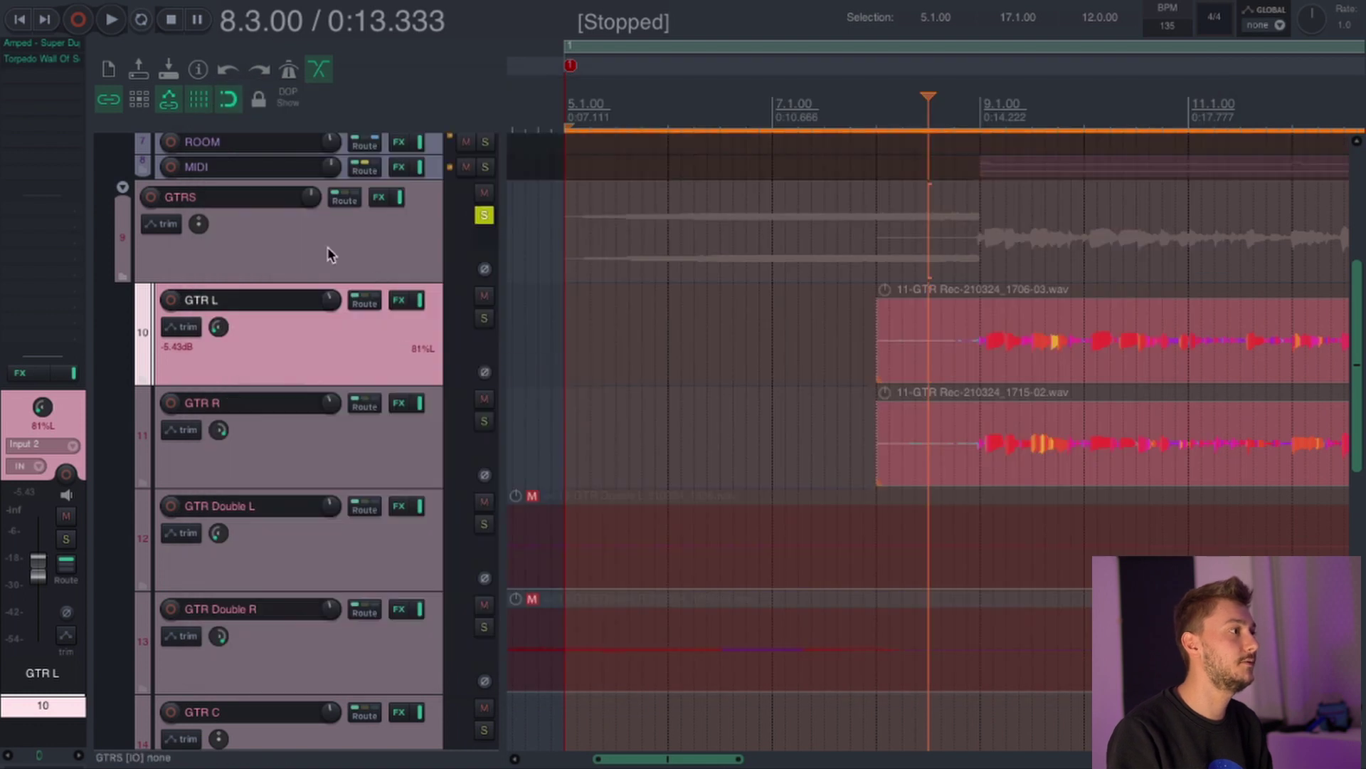
click(330, 249)
key(space)
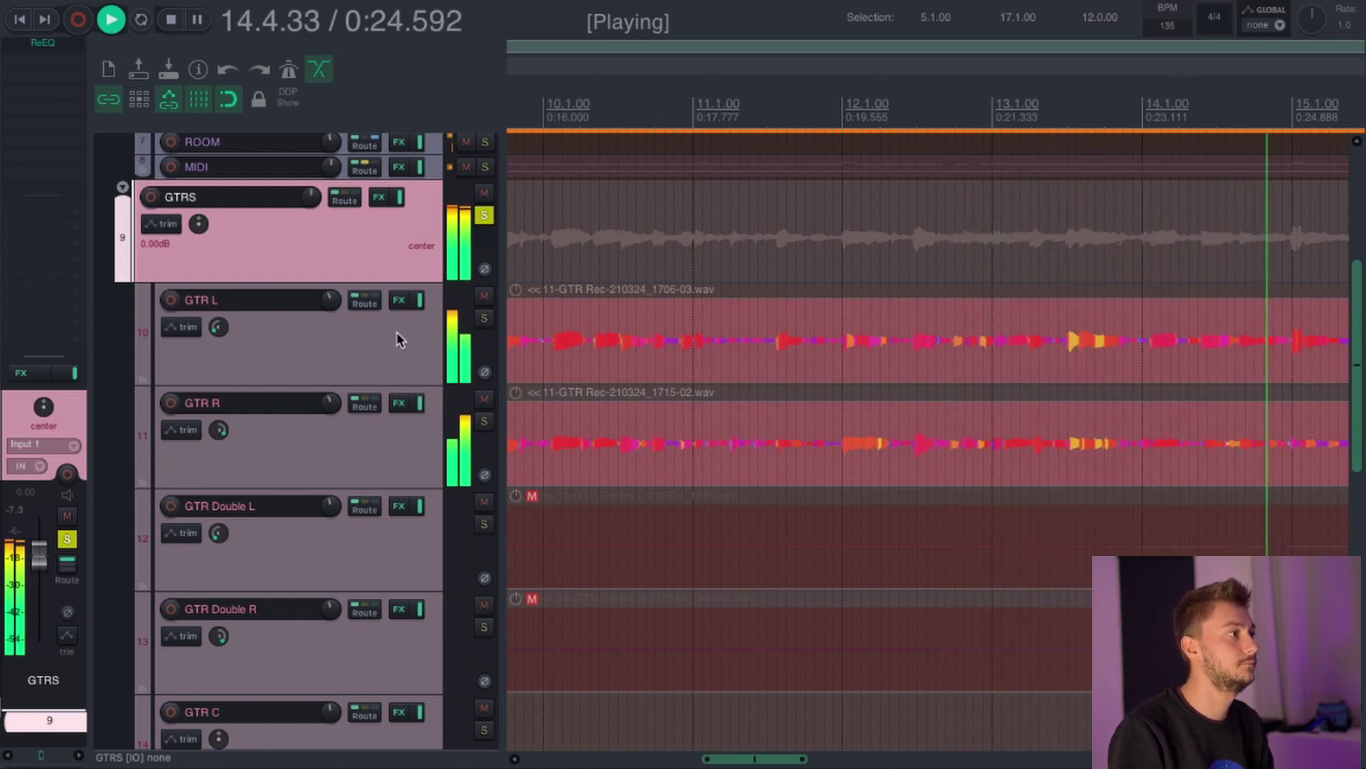
key(space)
- Open the effects window with ReEQ on the GTRS folder track
click(405, 366)
click(387, 245)
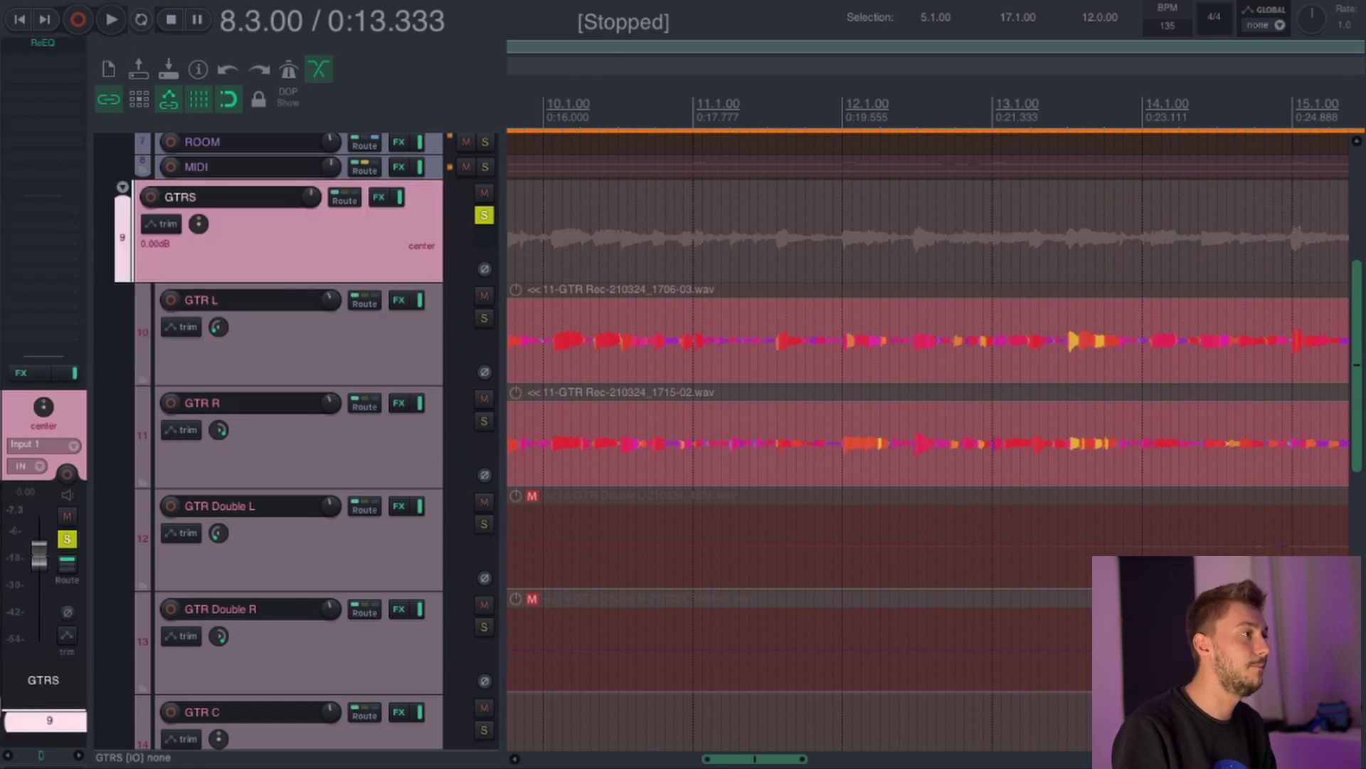
click(379, 198)
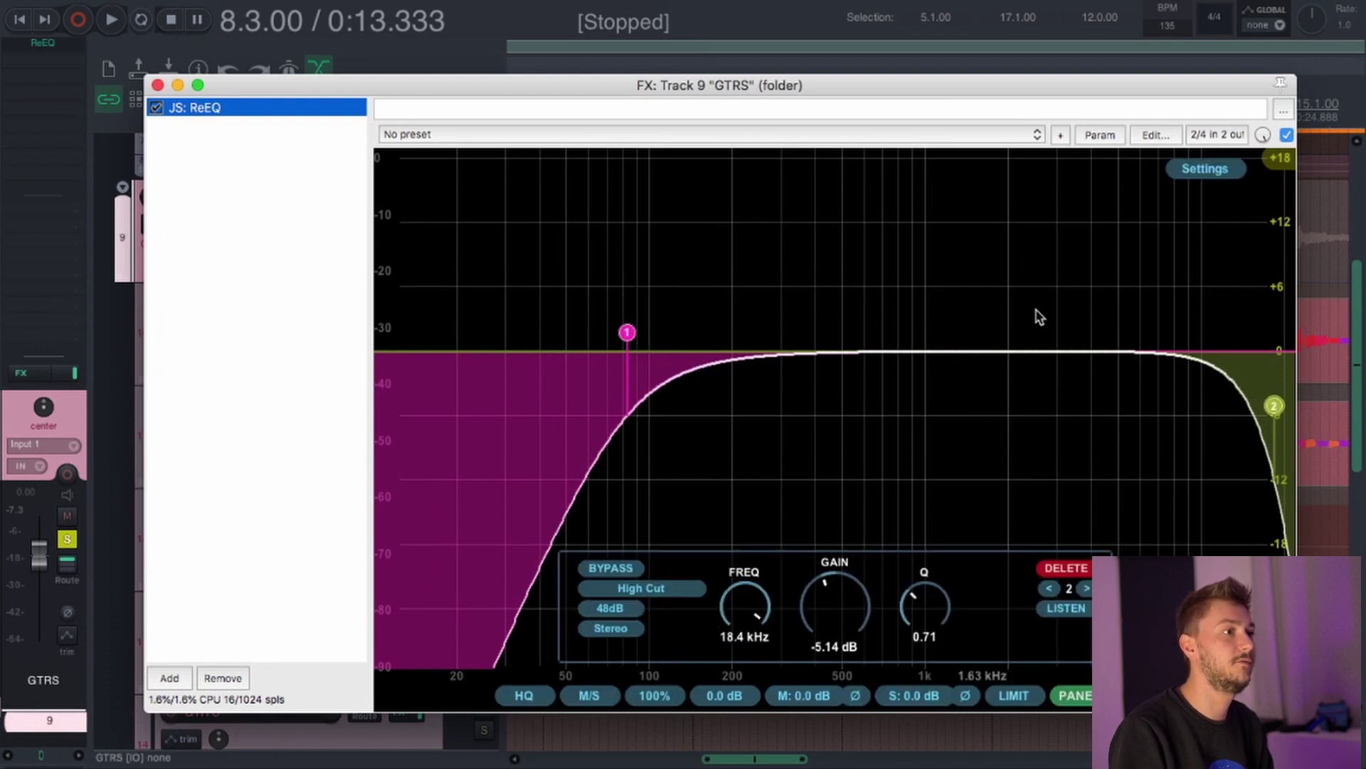
- Try ReEQ's high-cut filter at about 9 kHz, return it to about 18.3 kHz, and close the effects window
mouse_move(1254, 420)
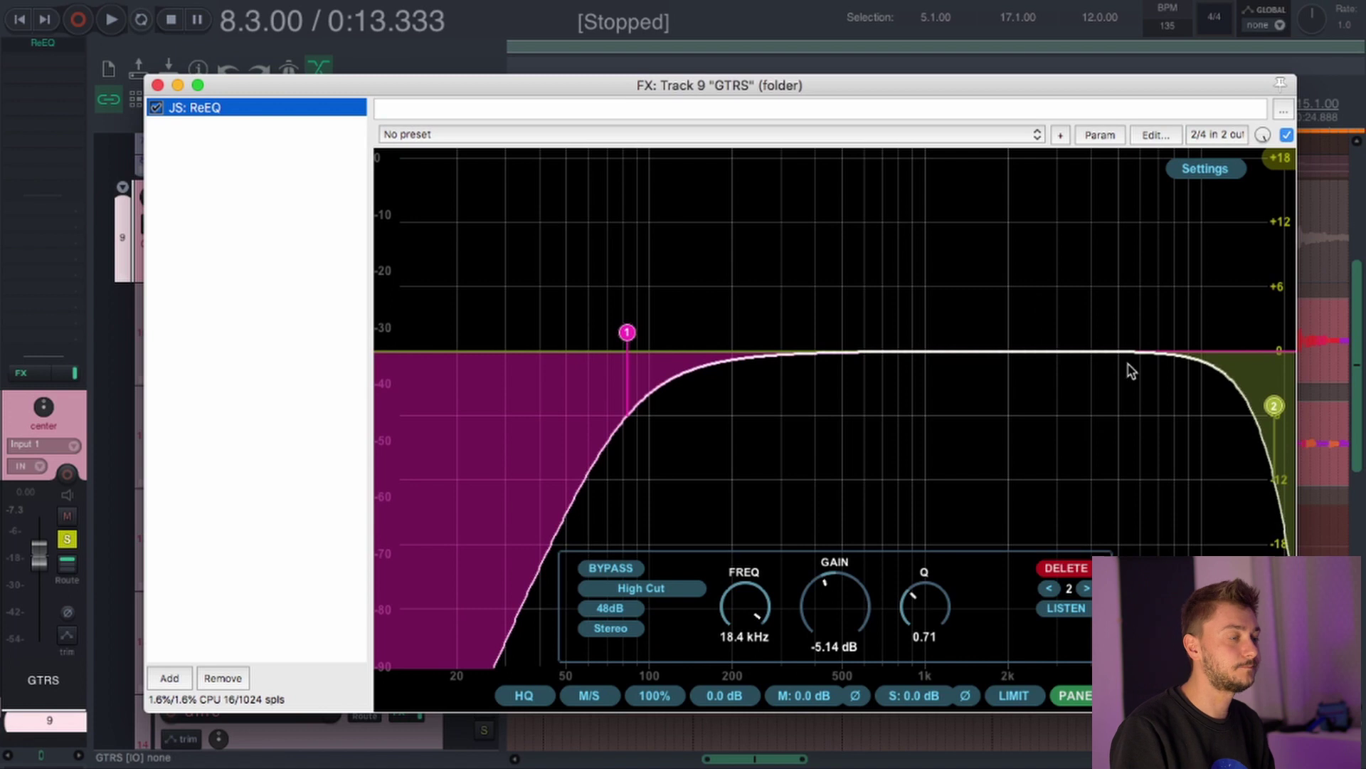
drag(1277, 410, 1193, 420)
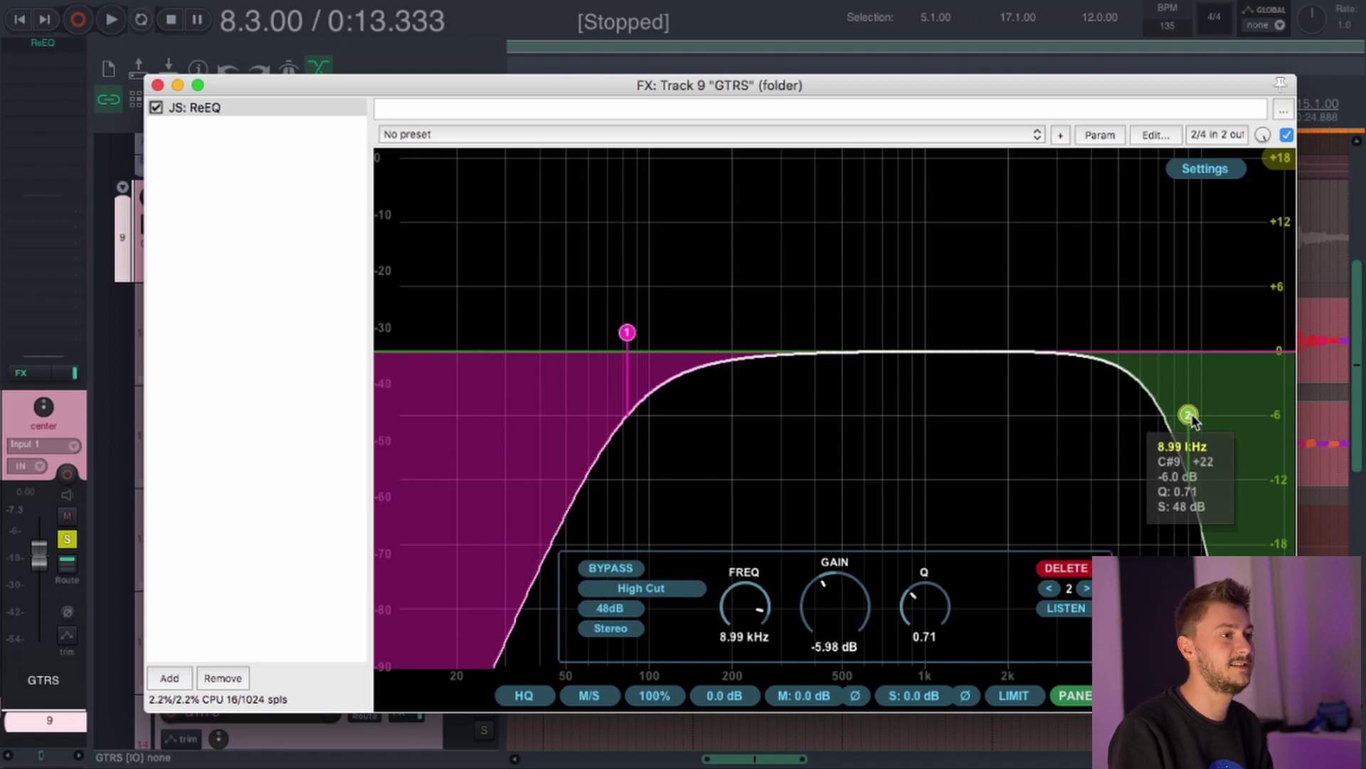
drag(1191, 419, 1278, 402)
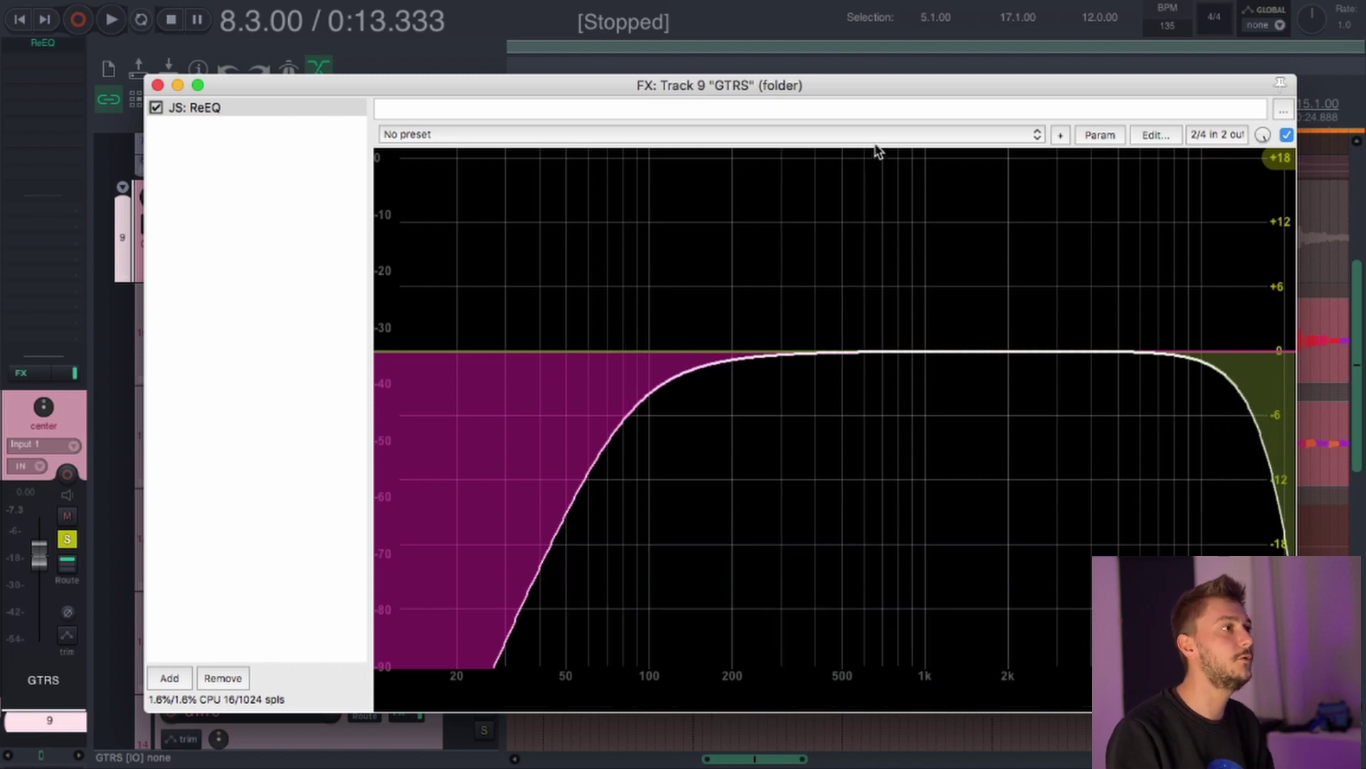
drag(871, 83, 871, 63)
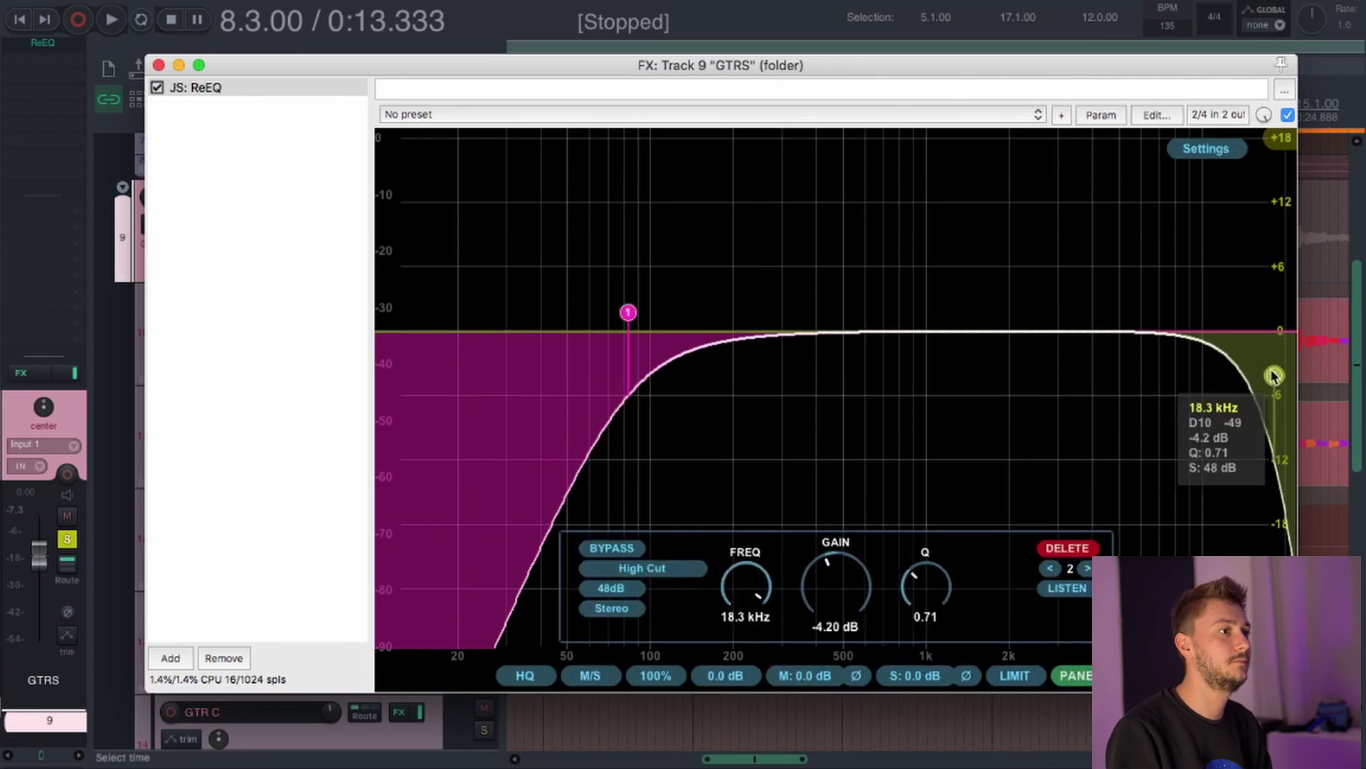
click(158, 64)
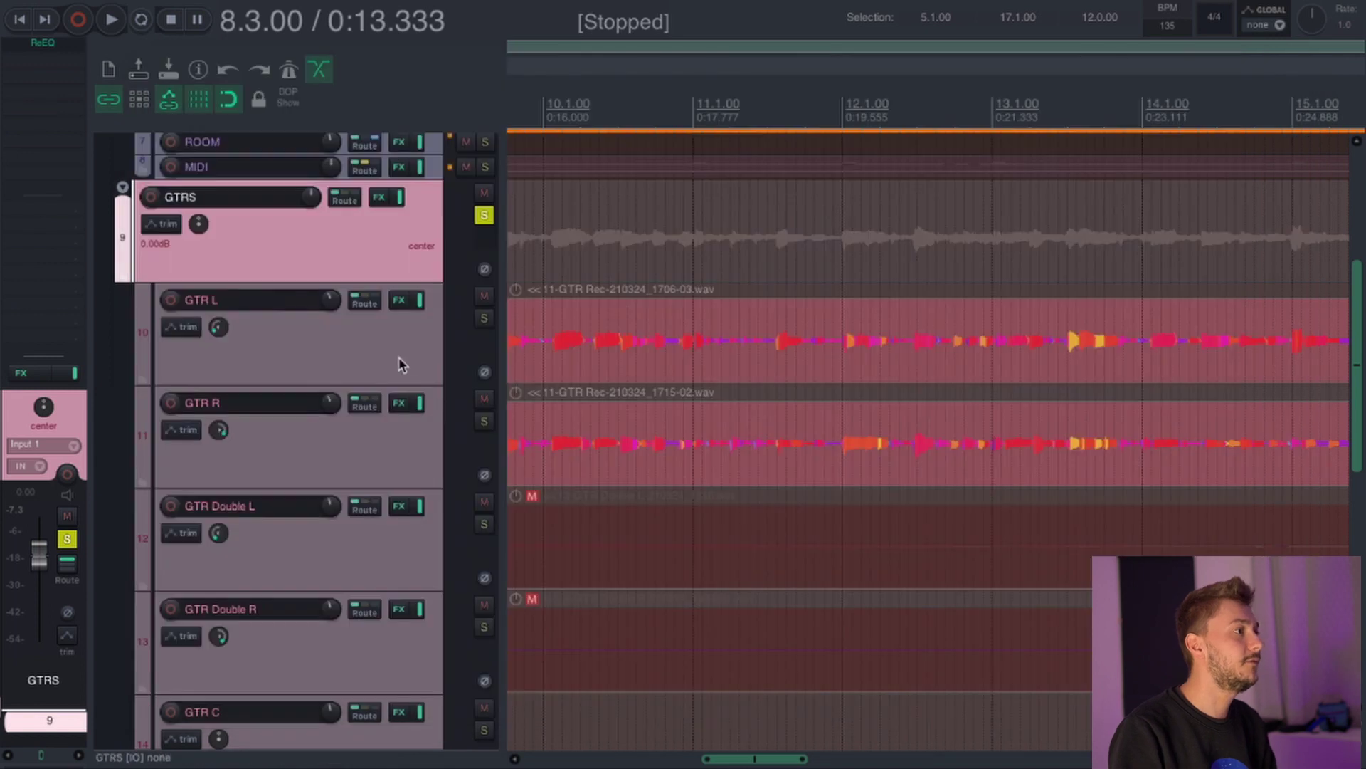
- Go to marker 2 at bar 17 and open AmpliTube 5 on the GTR Double L track
click(401, 455)
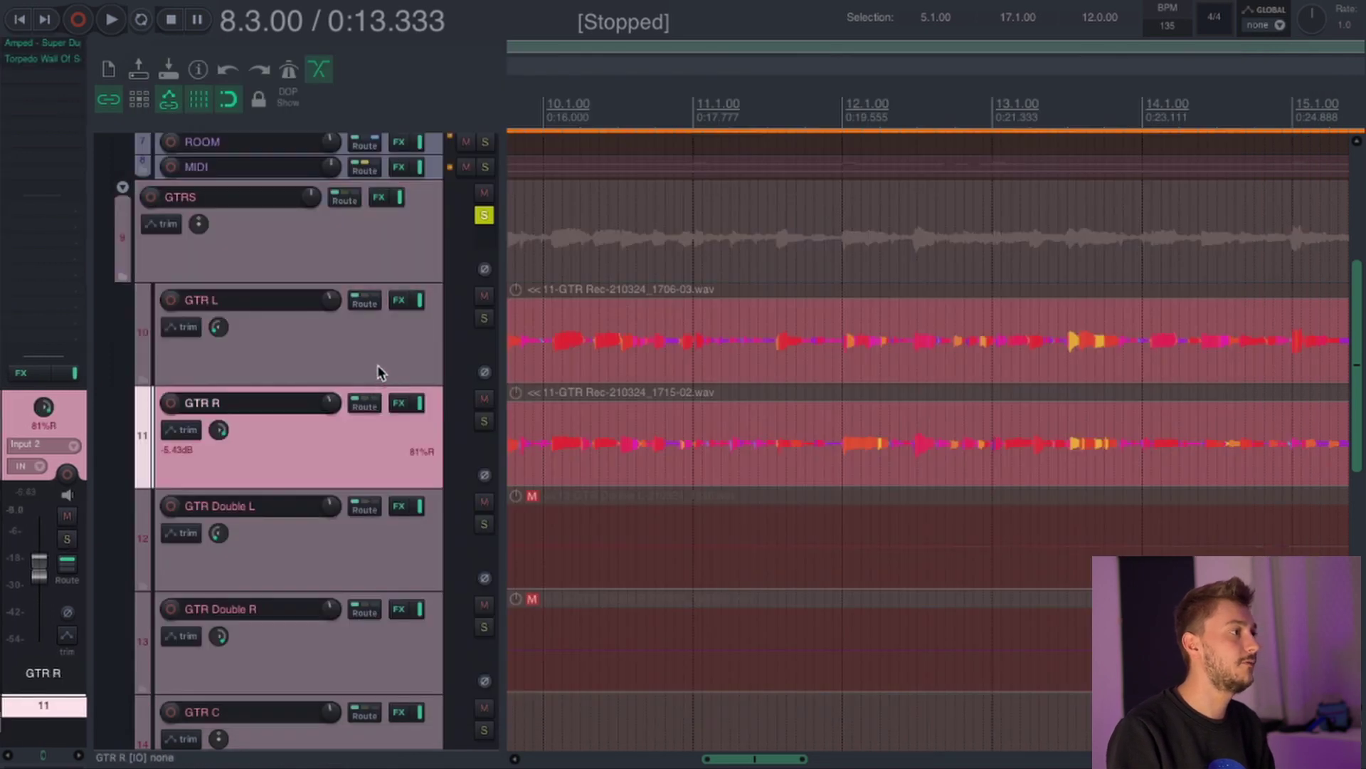
key(2)
click(377, 537)
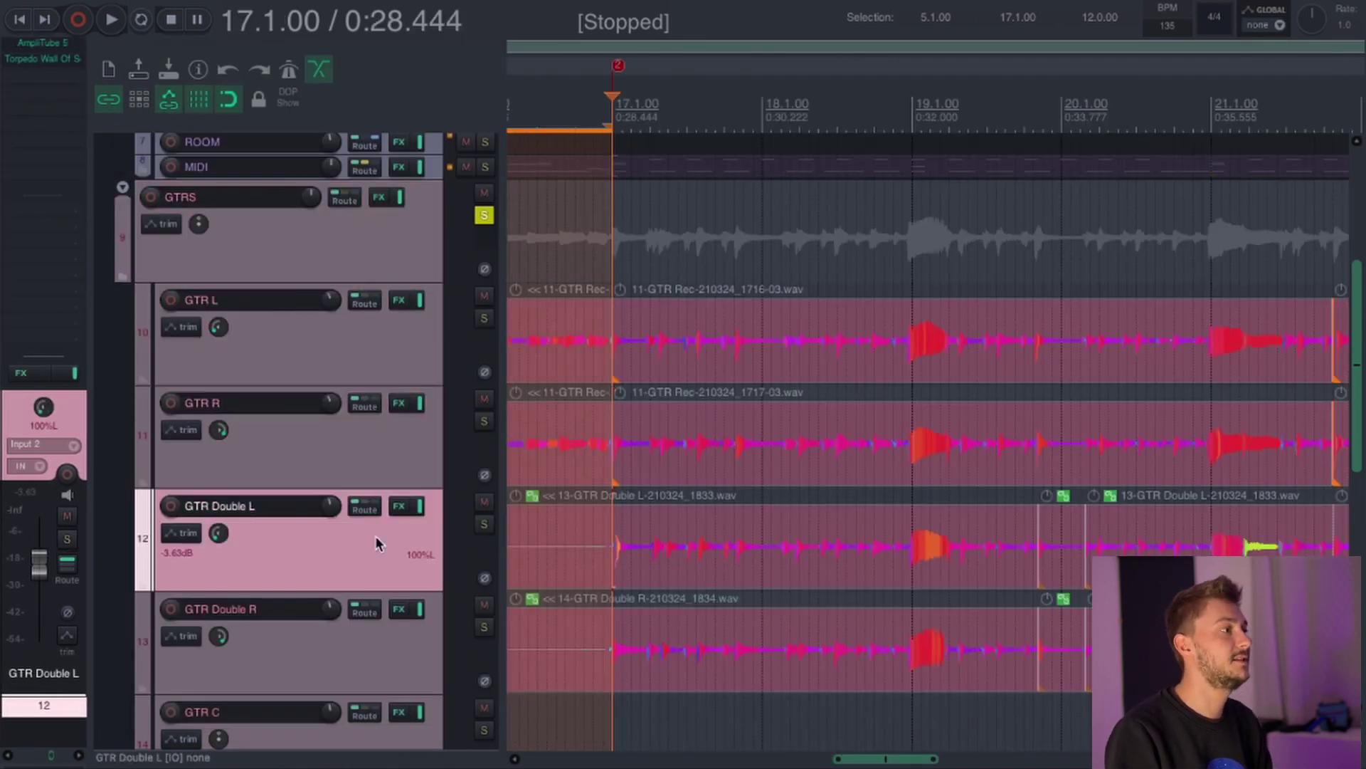
scroll(379, 536, down, 3)
scroll(485, 511, up, 3)
click(383, 435)
click(363, 361)
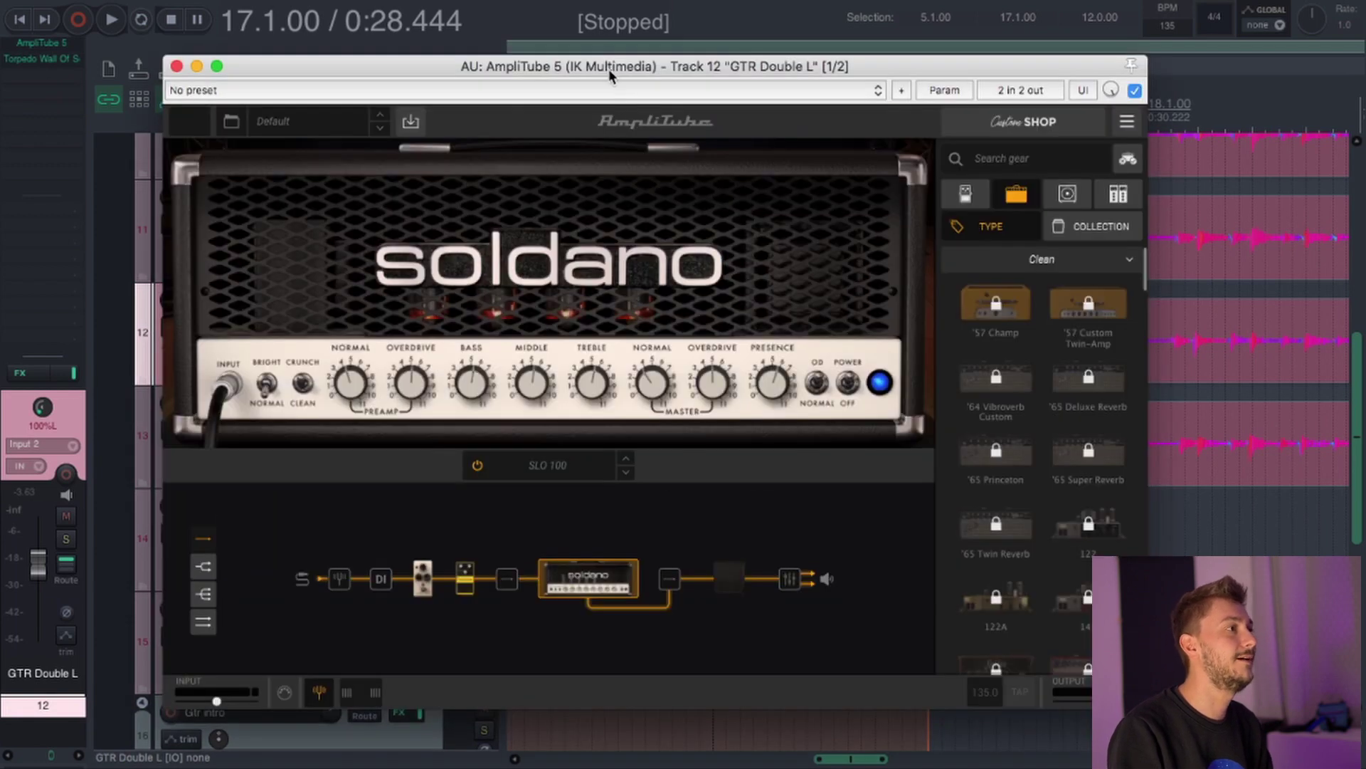
- Inspect AmpliTube's cabinet and SLO 100 amp, and view the impulse response loaded in GTR Double L's Torpedo Wall of Sound
drag(610, 73, 598, 60)
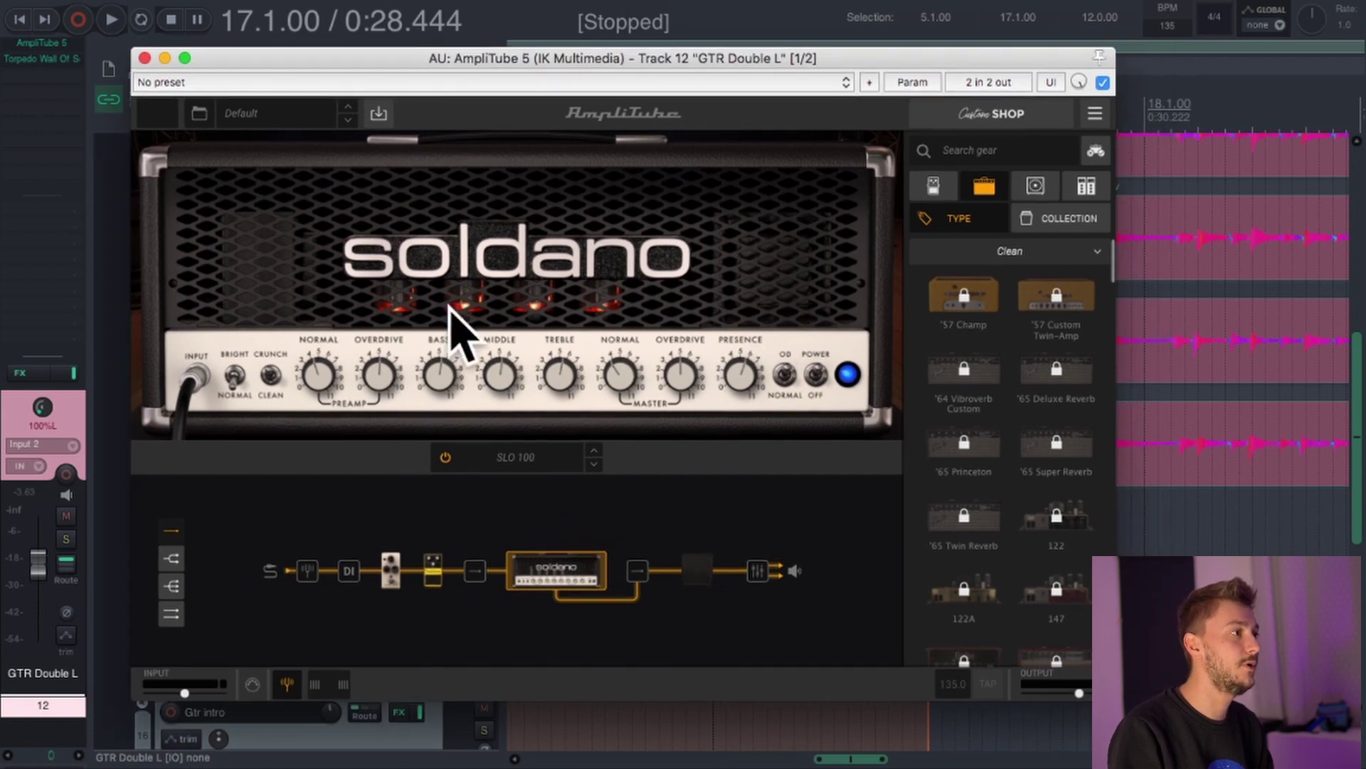
click(698, 576)
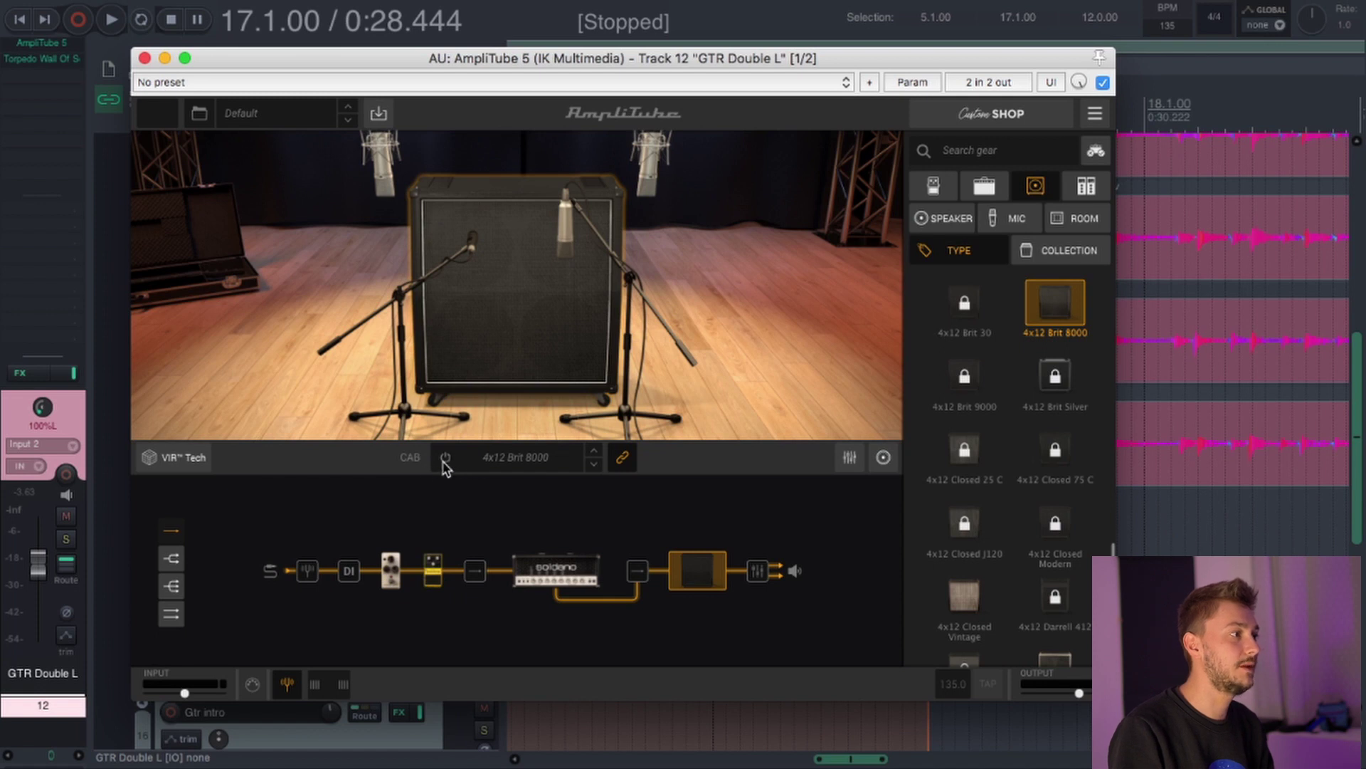
click(548, 566)
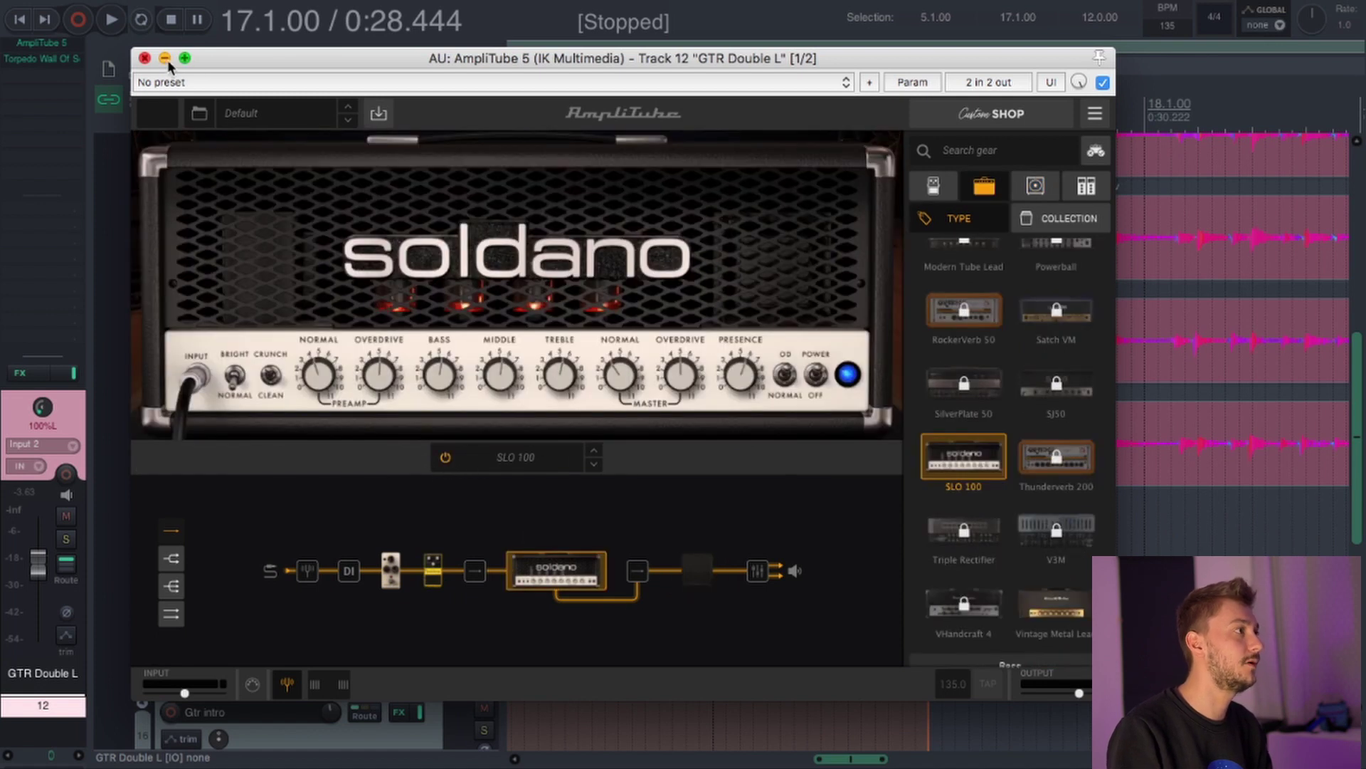
click(145, 58)
click(39, 58)
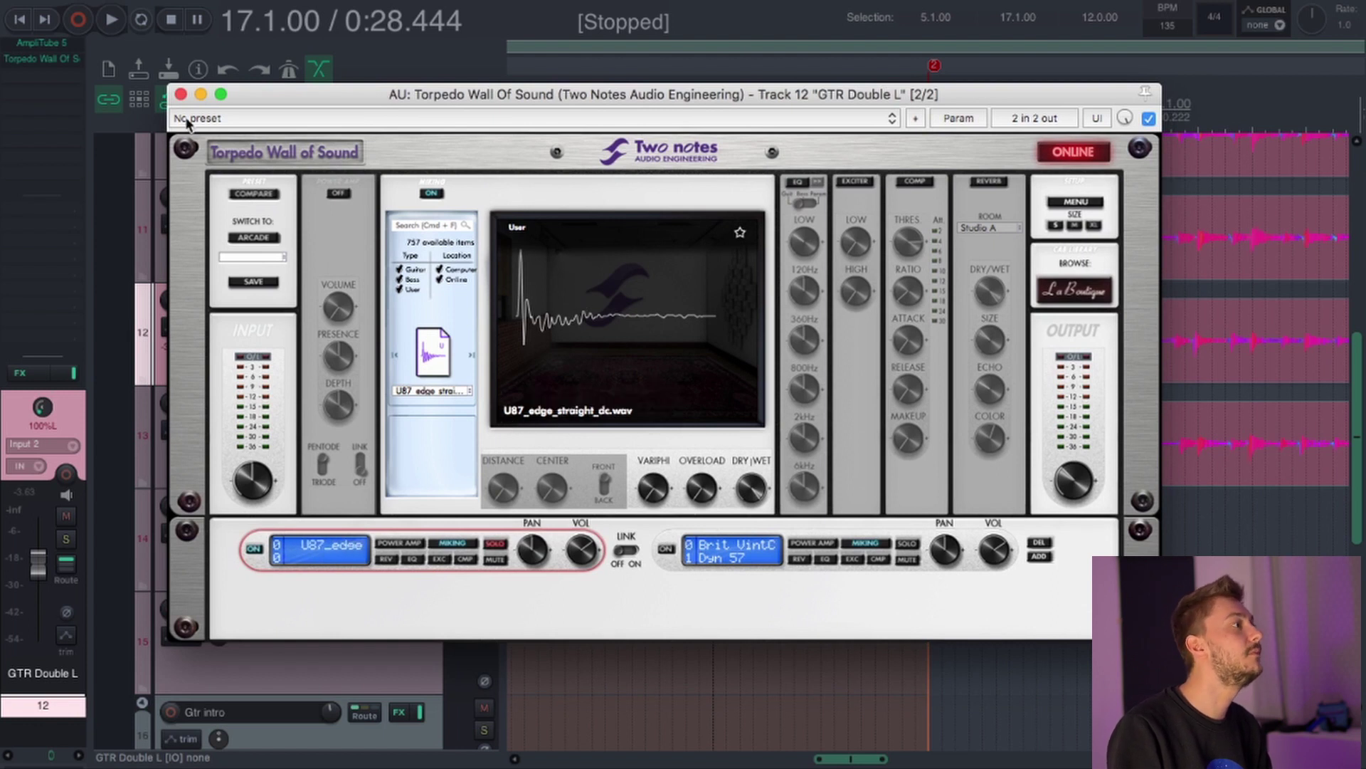
click(181, 94)
- Solo the GTR Double L and GTR Double R tracks and audition them from marker 2
click(302, 392)
click(484, 318)
click(484, 422)
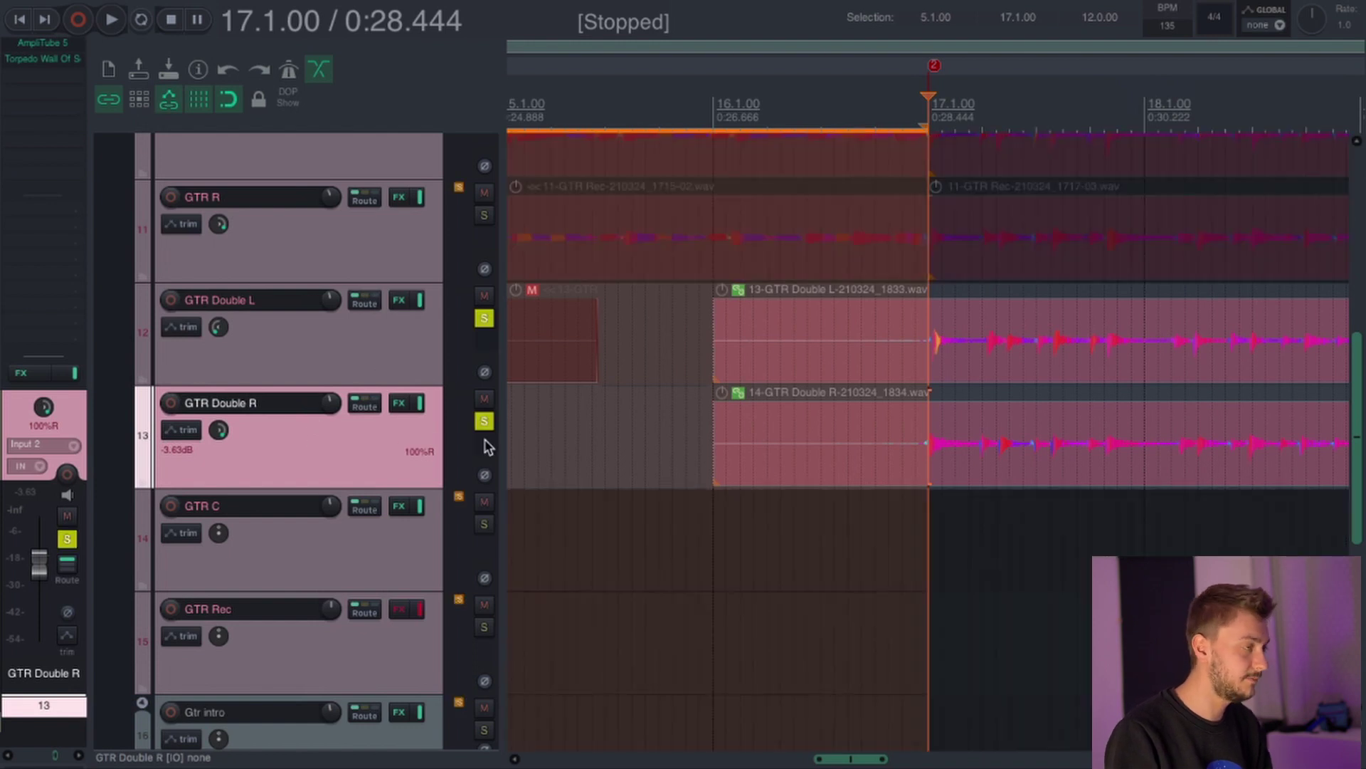
key(space)
scroll(463, 431, up, 2)
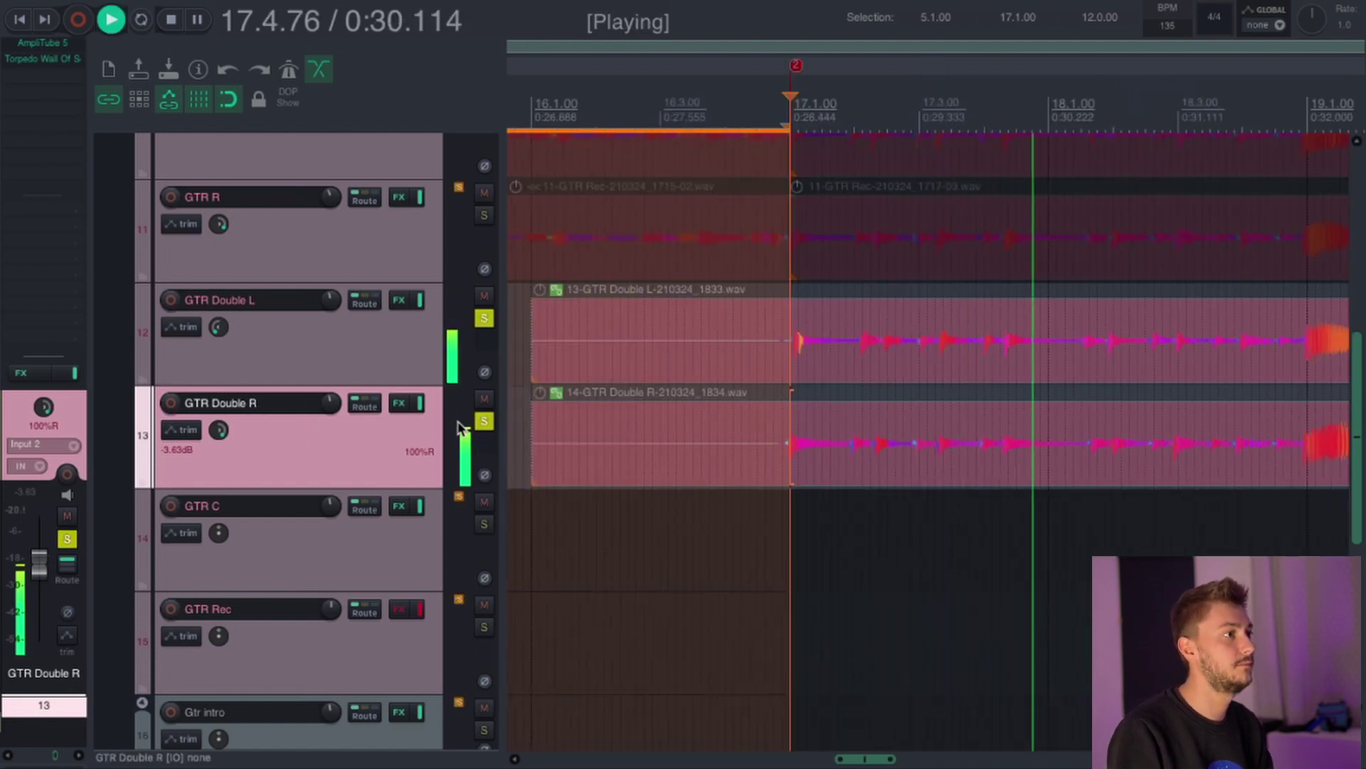
scroll(462, 429, up, 2)
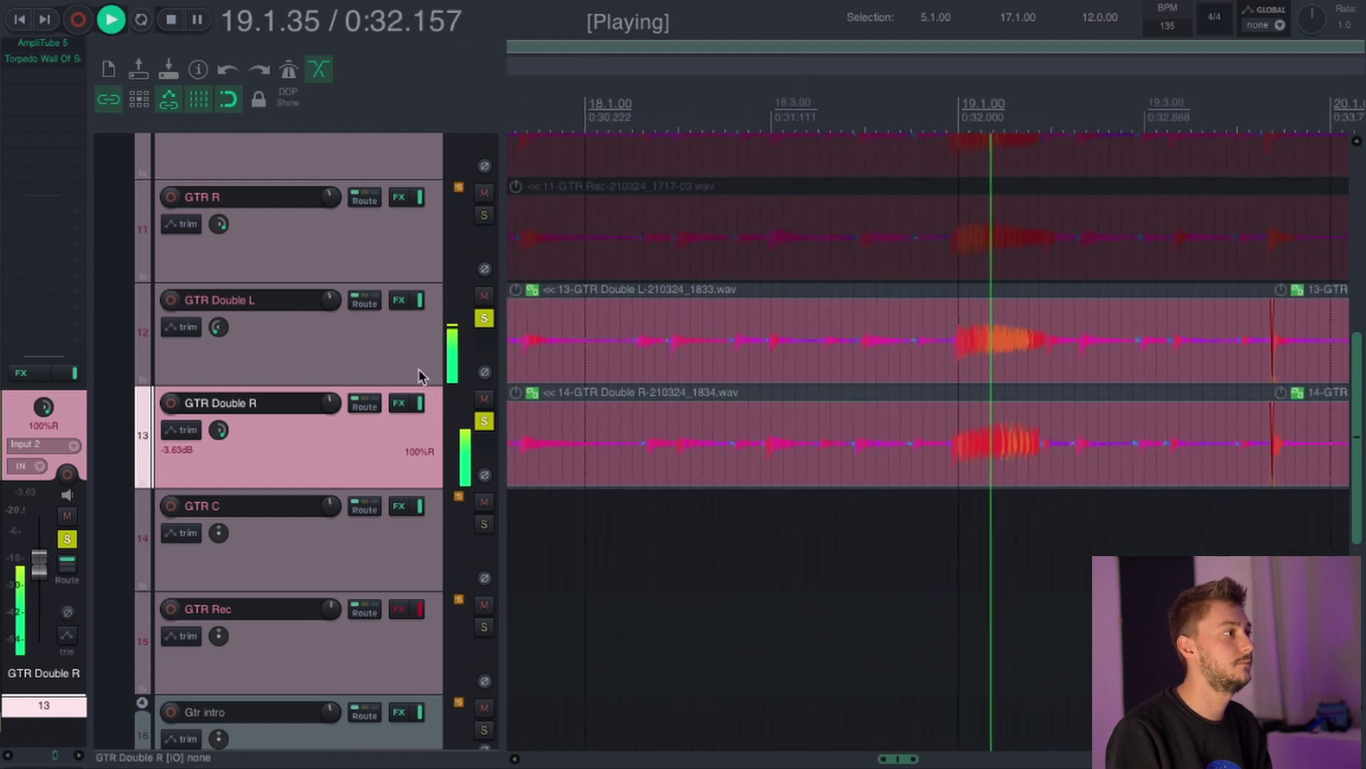
scroll(420, 377, down, 2)
key(space)
- Unsolo GTR Double L and GTR Double R and play the full guitar folder from marker 2
click(485, 319)
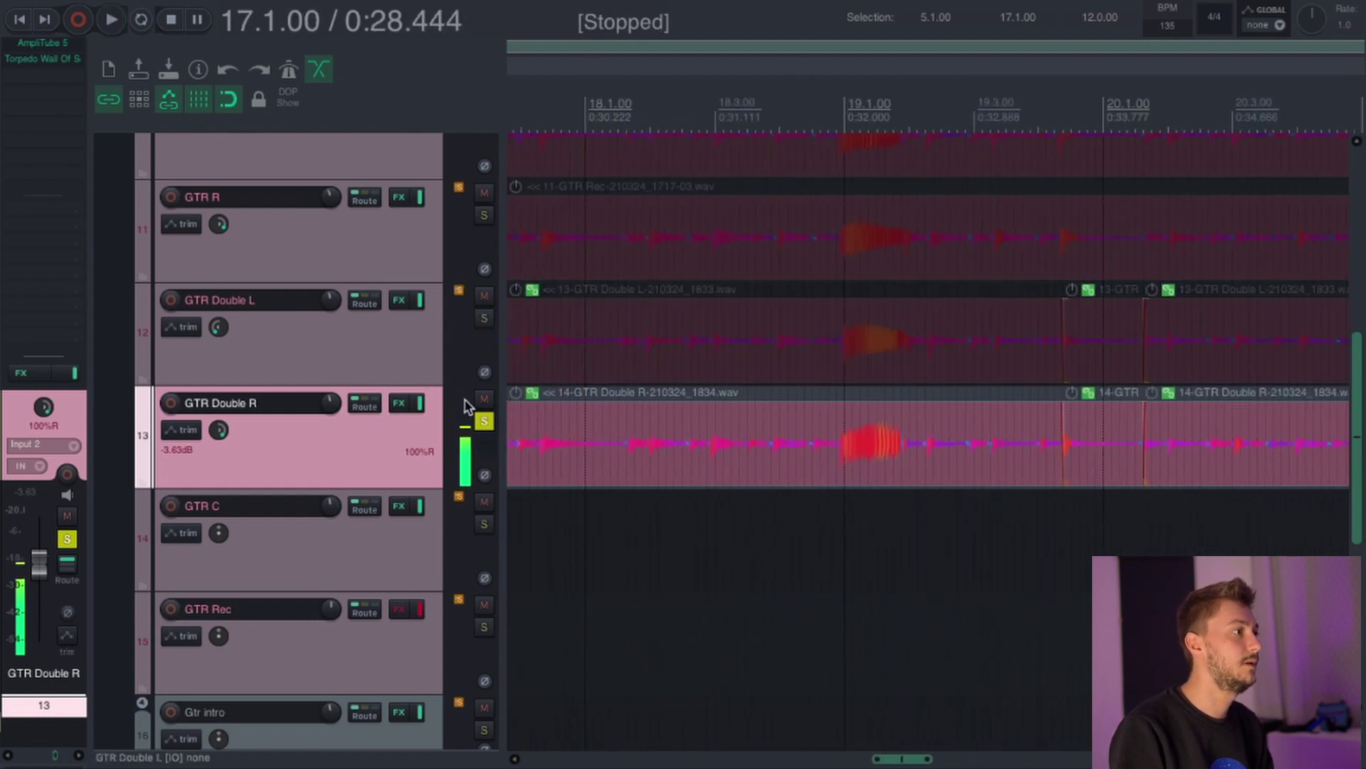
click(484, 422)
scroll(484, 428, up, 1)
scroll(484, 427, up, 1)
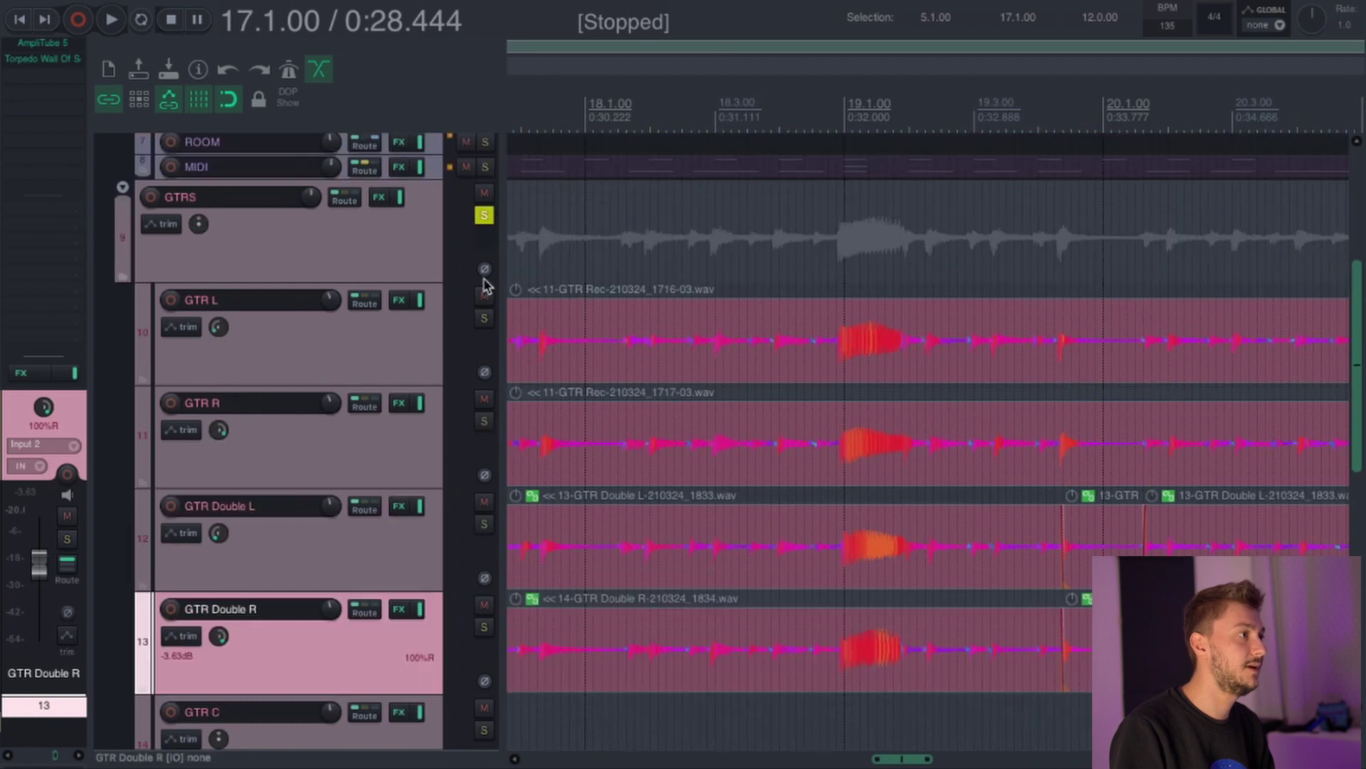
scroll(550, 286, up, 1)
key(space)
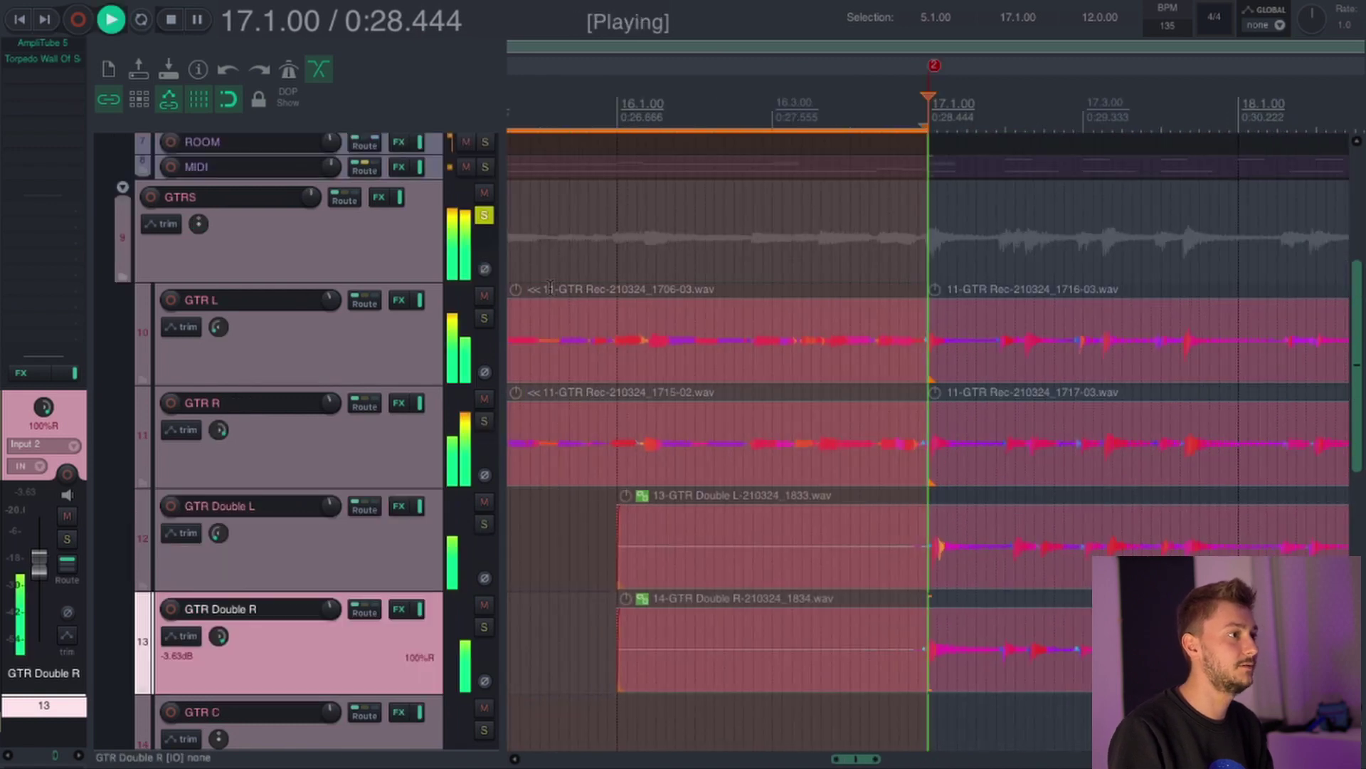
- Mute and unmute GTR Double L and GTR Double R together during playback to compare the mix with and without them
scroll(398, 420, down, 1)
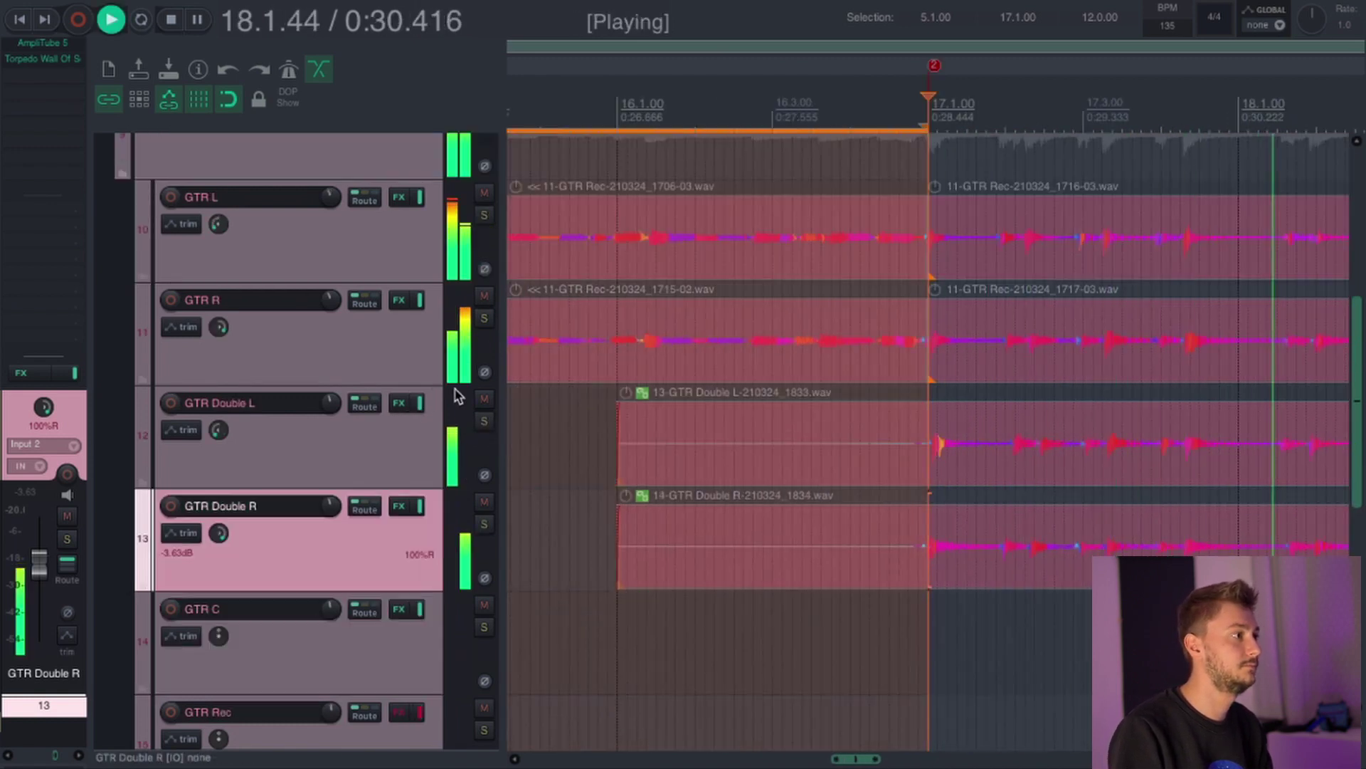
shift+click(419, 440)
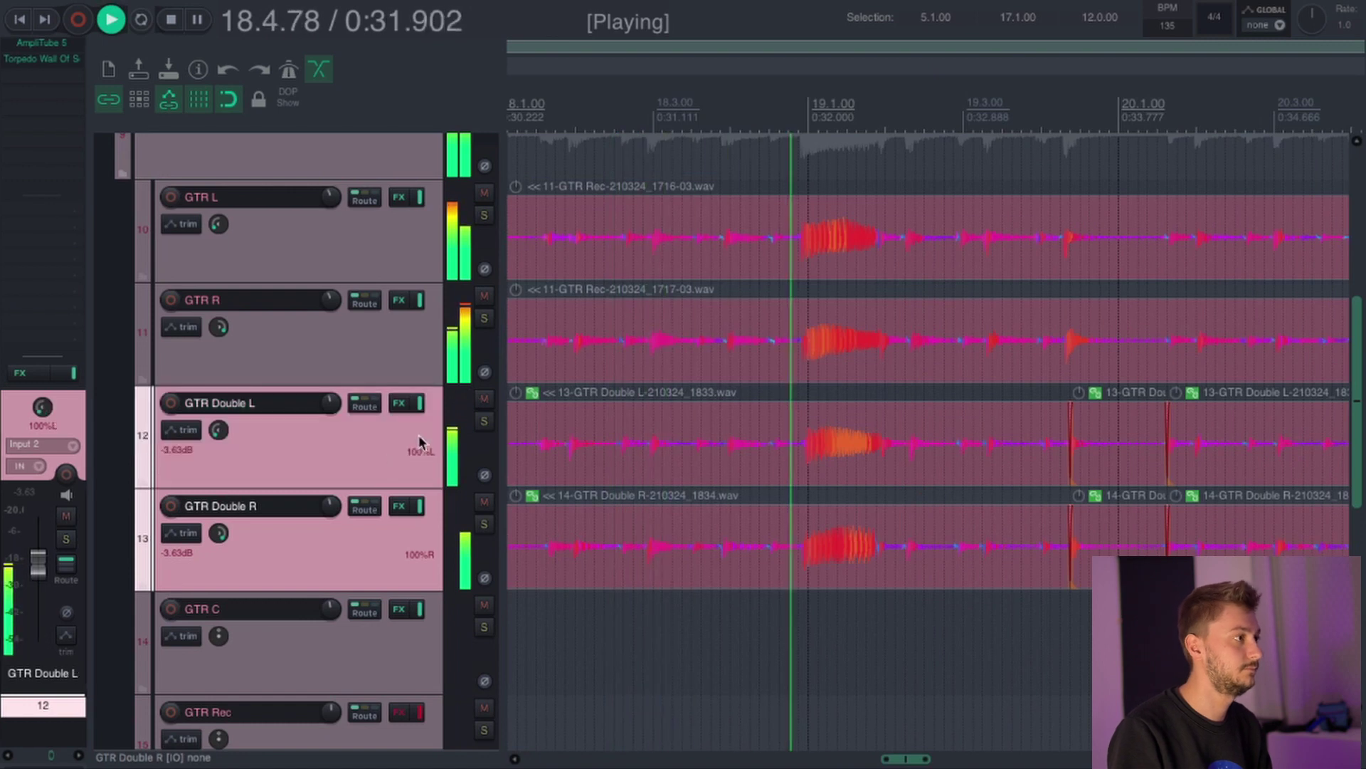
click(484, 399)
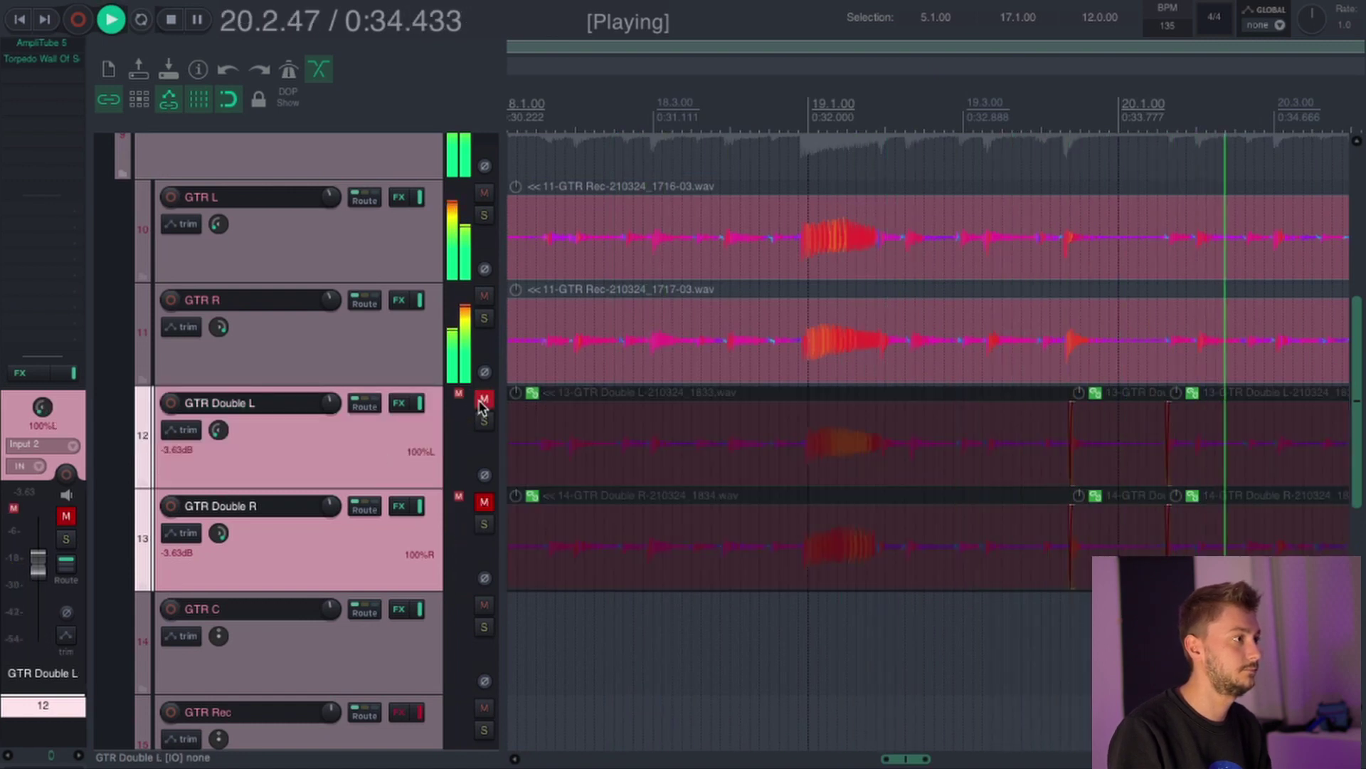
click(479, 400)
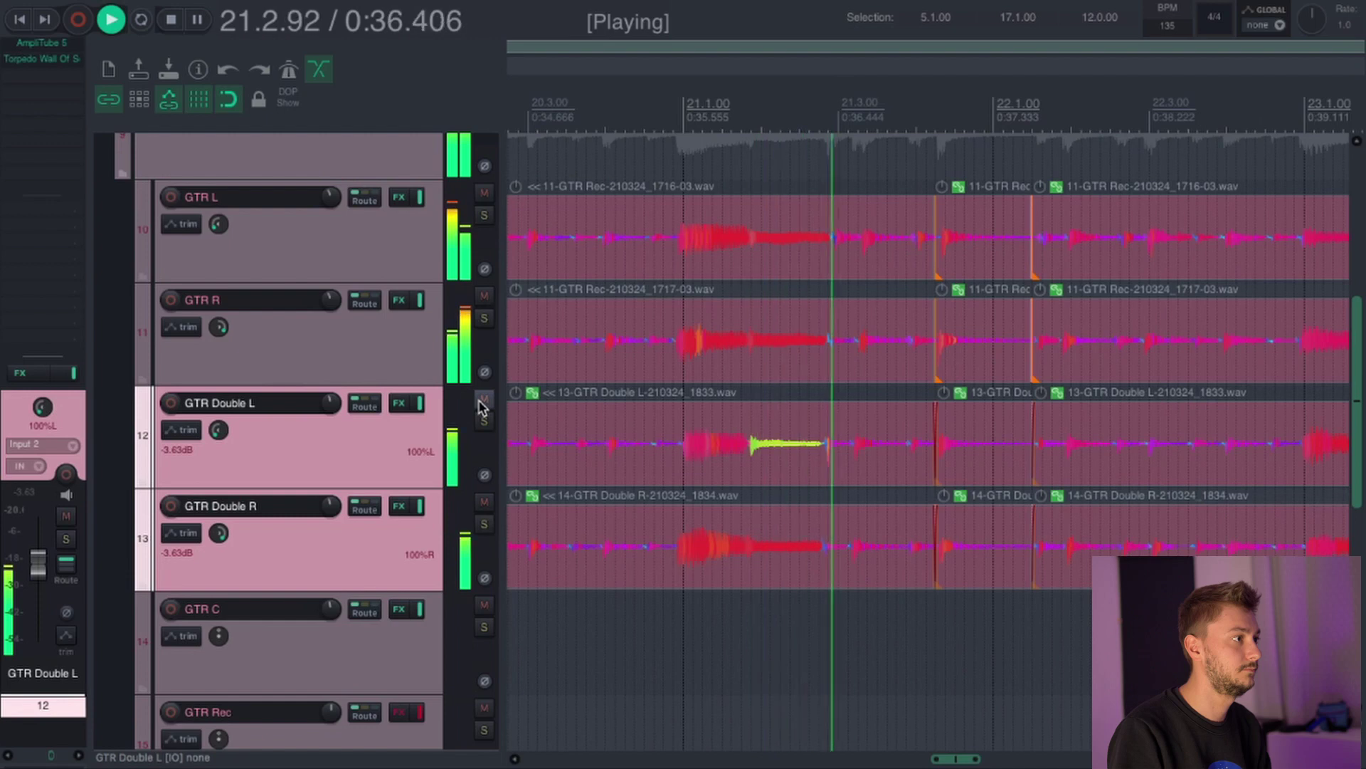
click(483, 400)
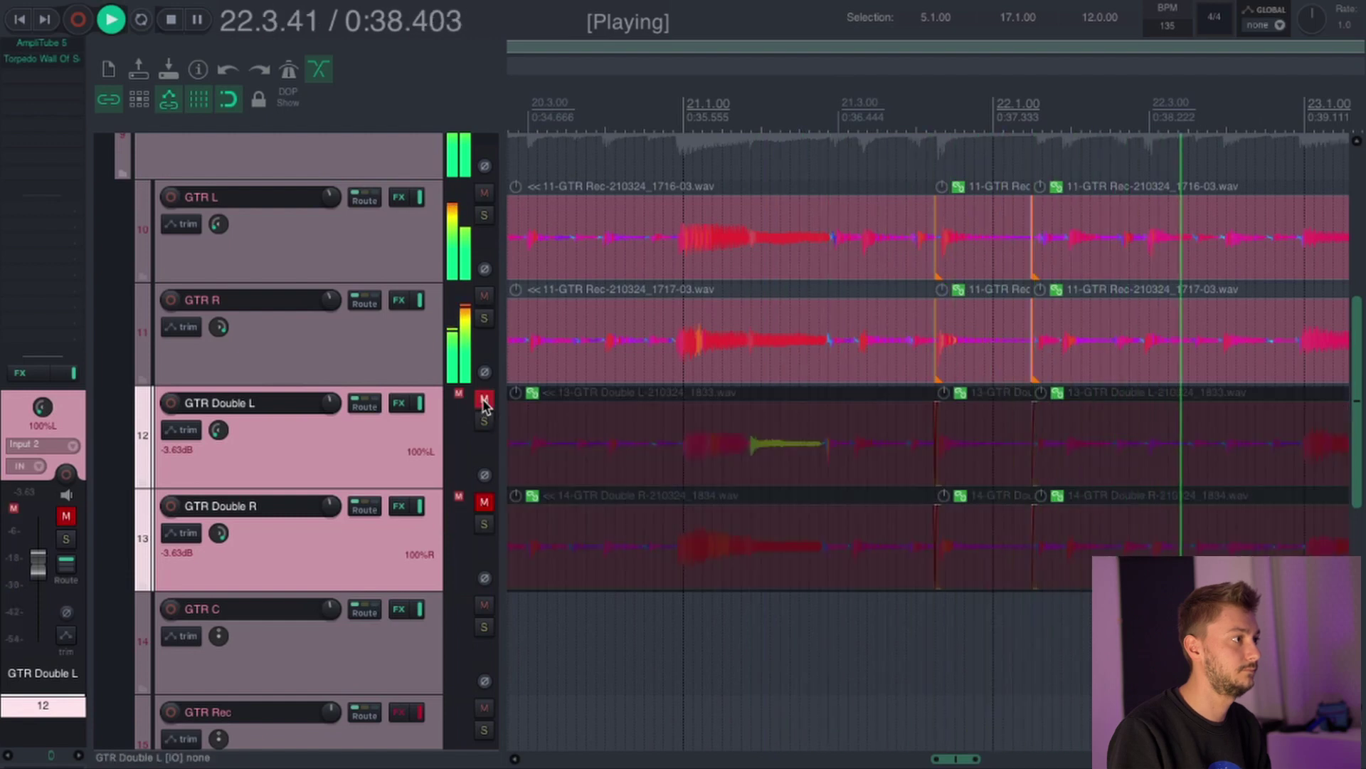
click(484, 402)
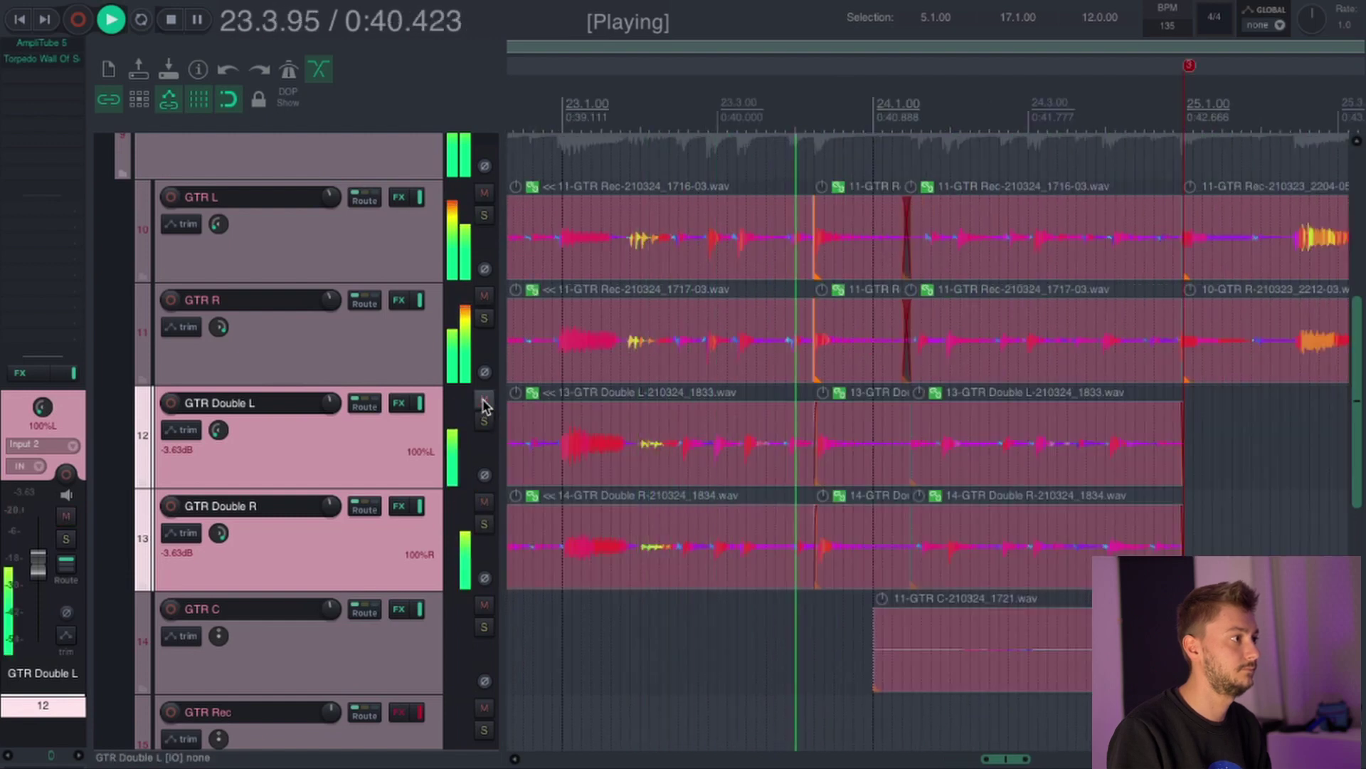
key(space)
click(405, 267)
key(Down)
key(Down)
key(Down)
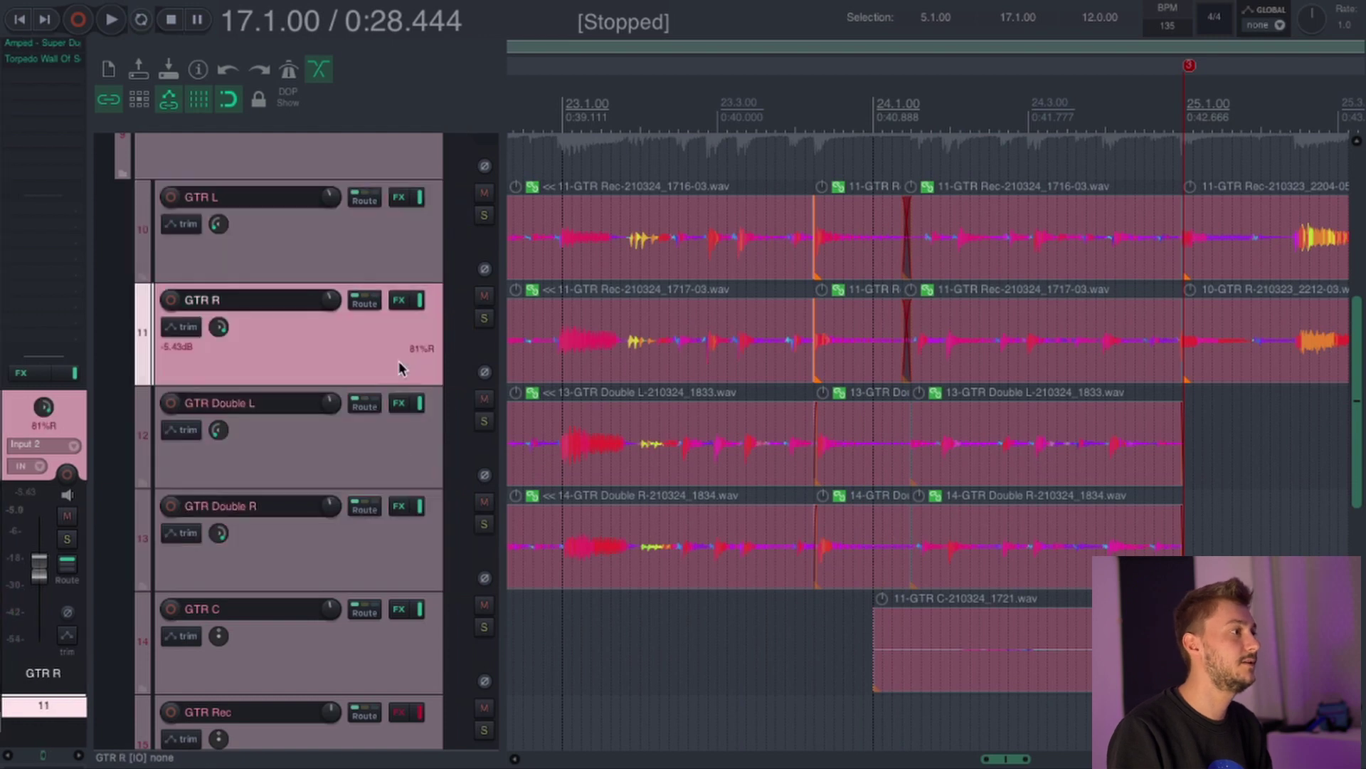
key(Up)
key(Up)
key(Up)
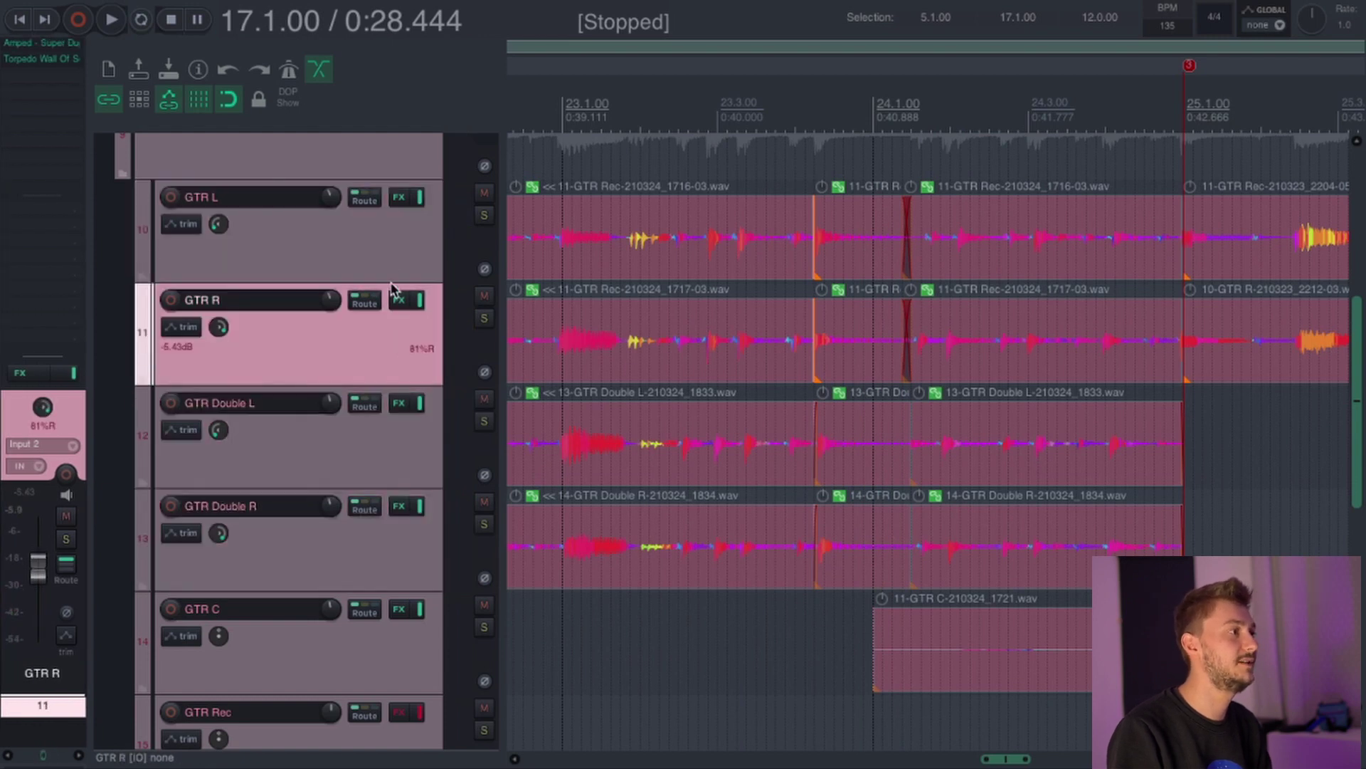
key(Down)
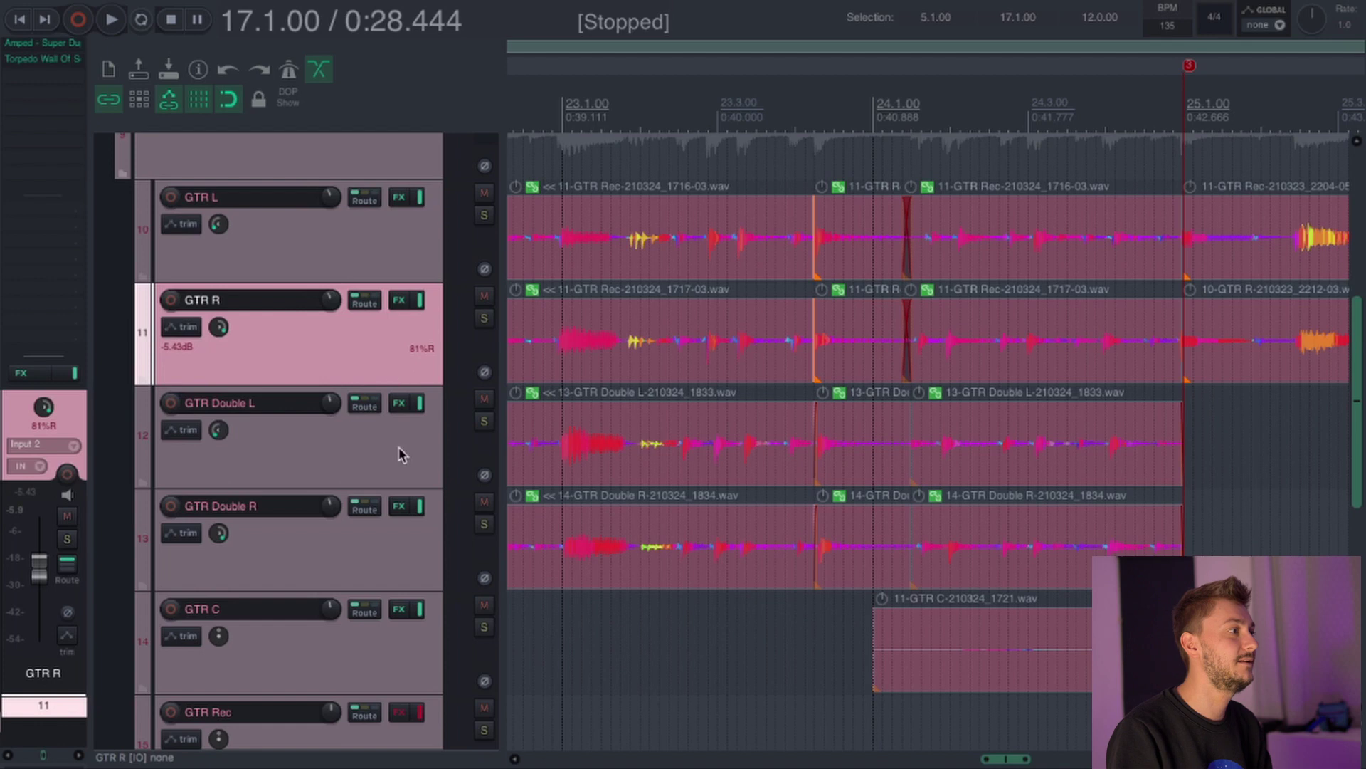
click(412, 481)
click(418, 552)
click(386, 457)
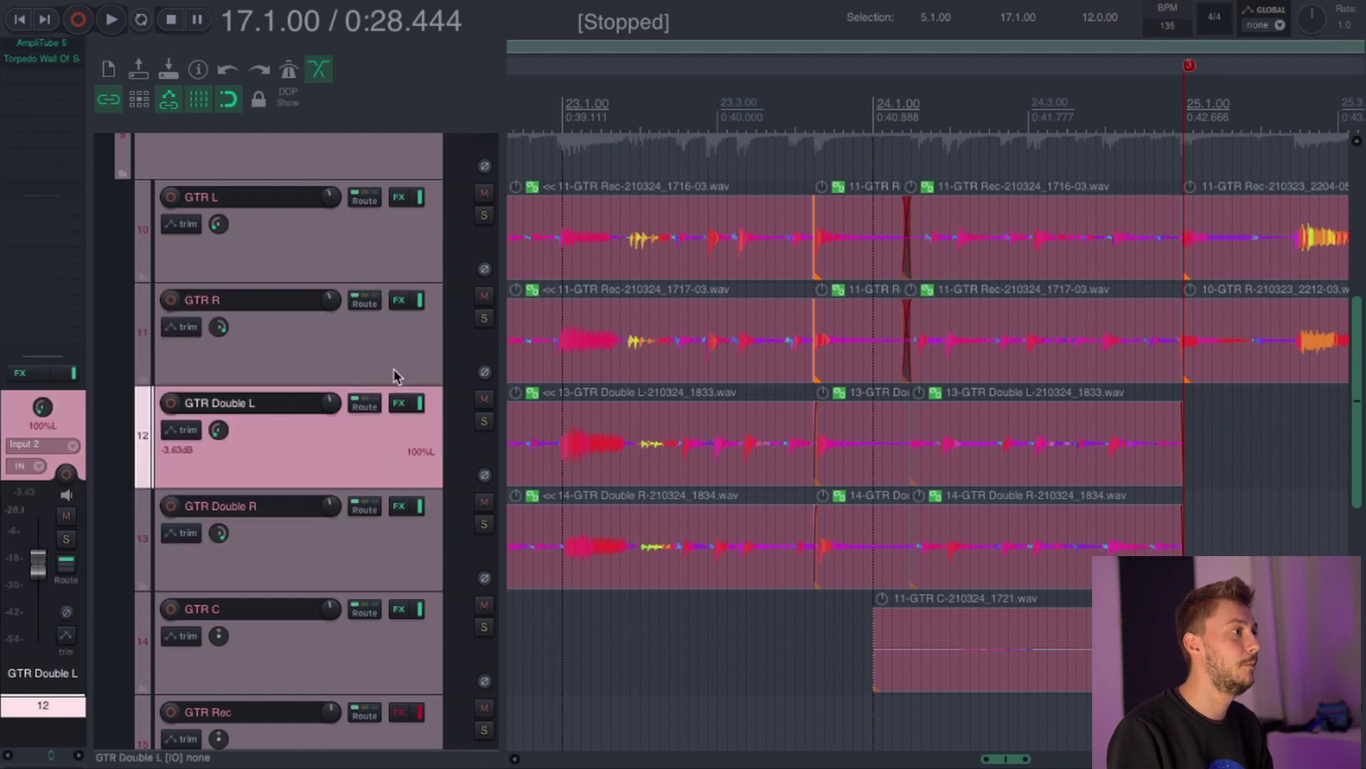
click(395, 368)
click(372, 254)
click(387, 327)
click(381, 273)
click(399, 307)
click(404, 416)
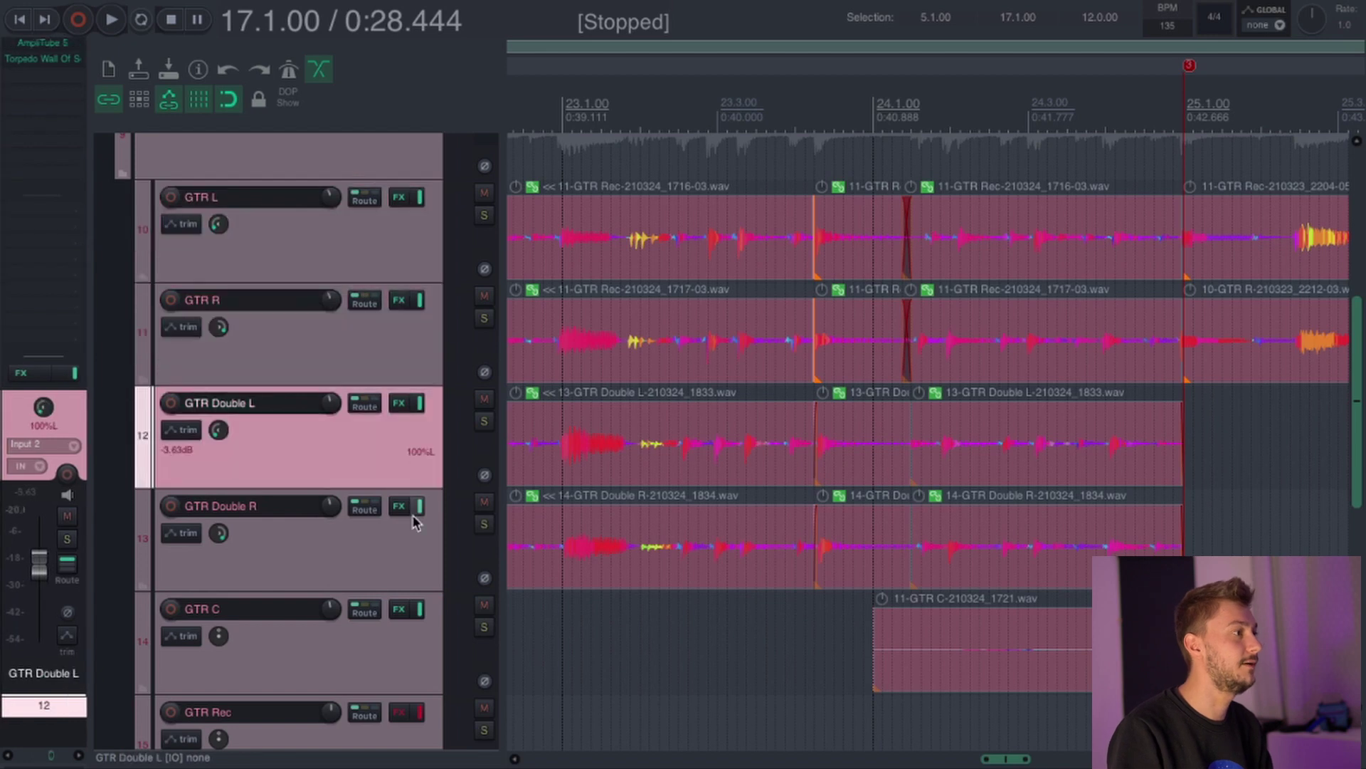
click(381, 335)
click(377, 253)
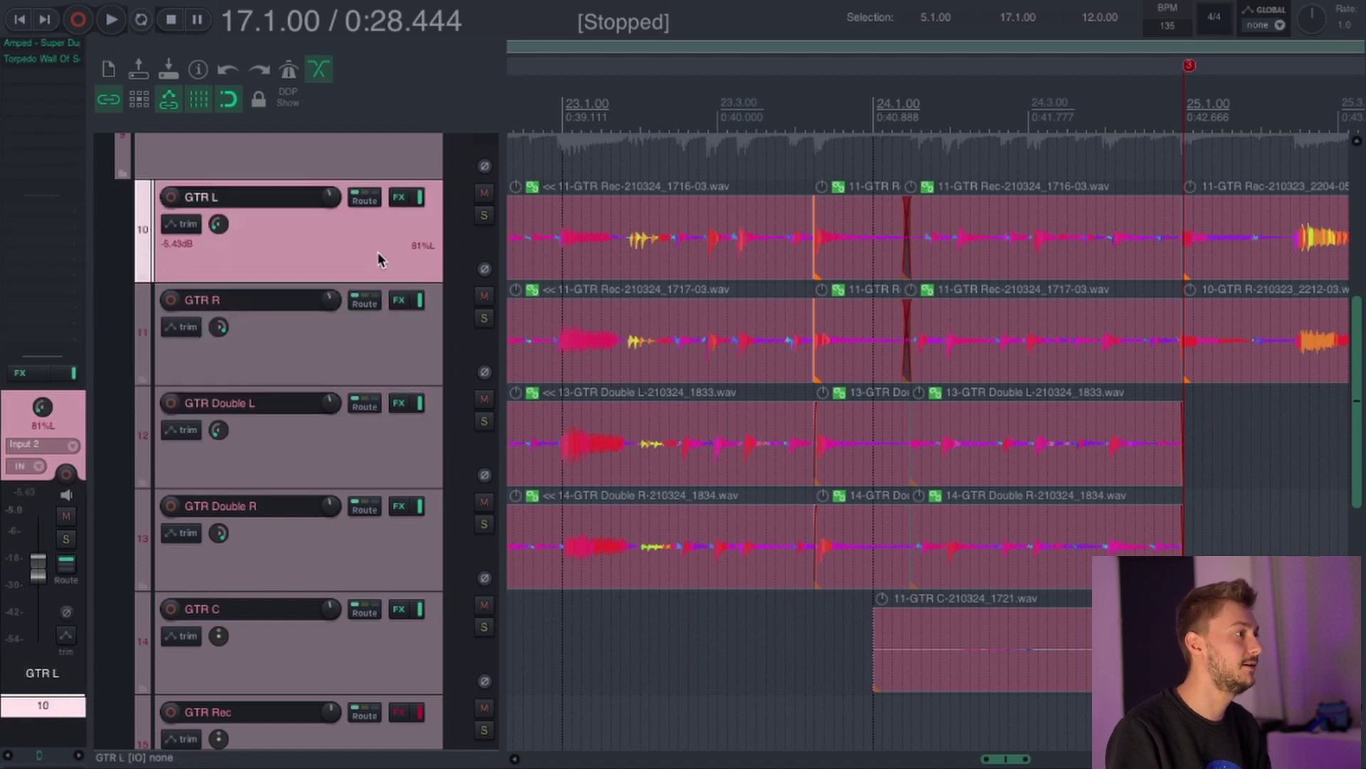
- Select the GTR C track, go to marker 3 at bar 25 and open the track's AmpliTube 5
scroll(383, 341, down, 1)
scroll(385, 370, down, 3)
scroll(385, 382, up, 2)
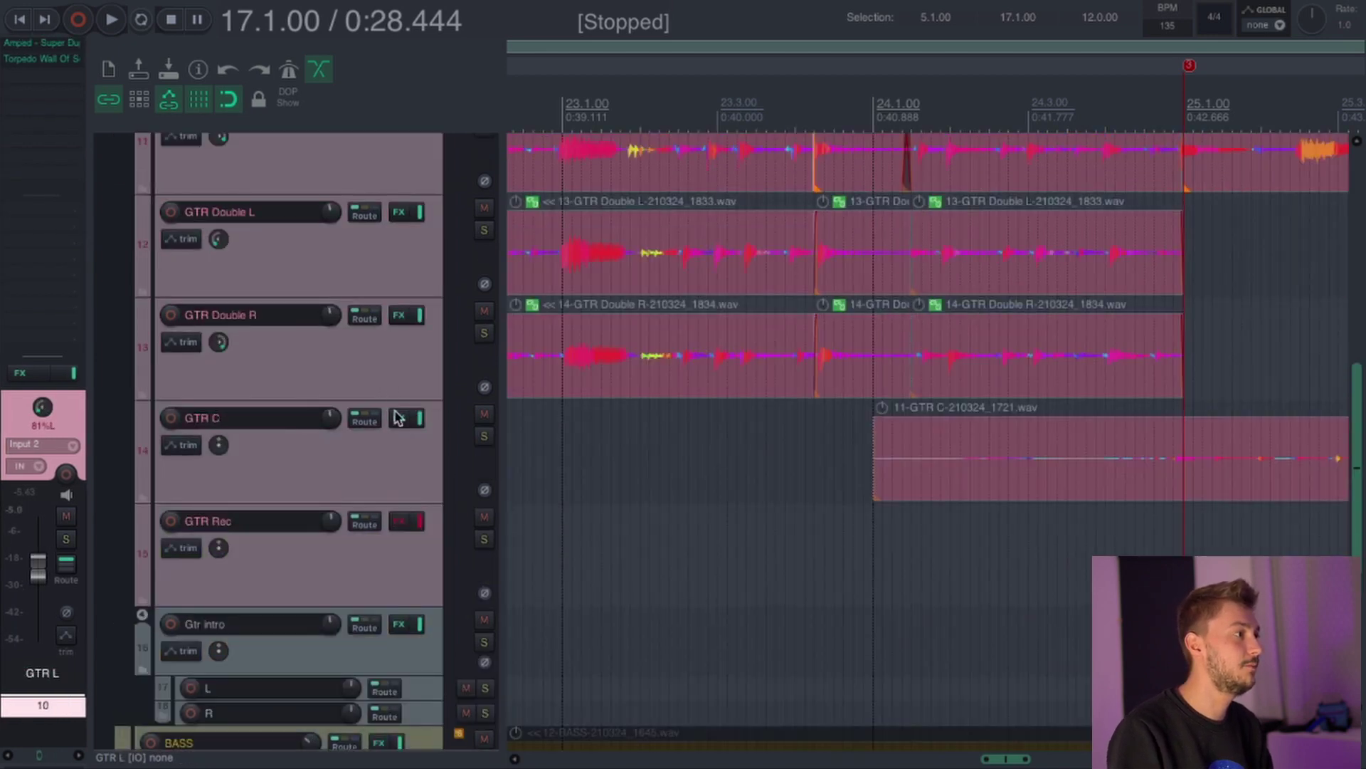
click(383, 472)
key(3)
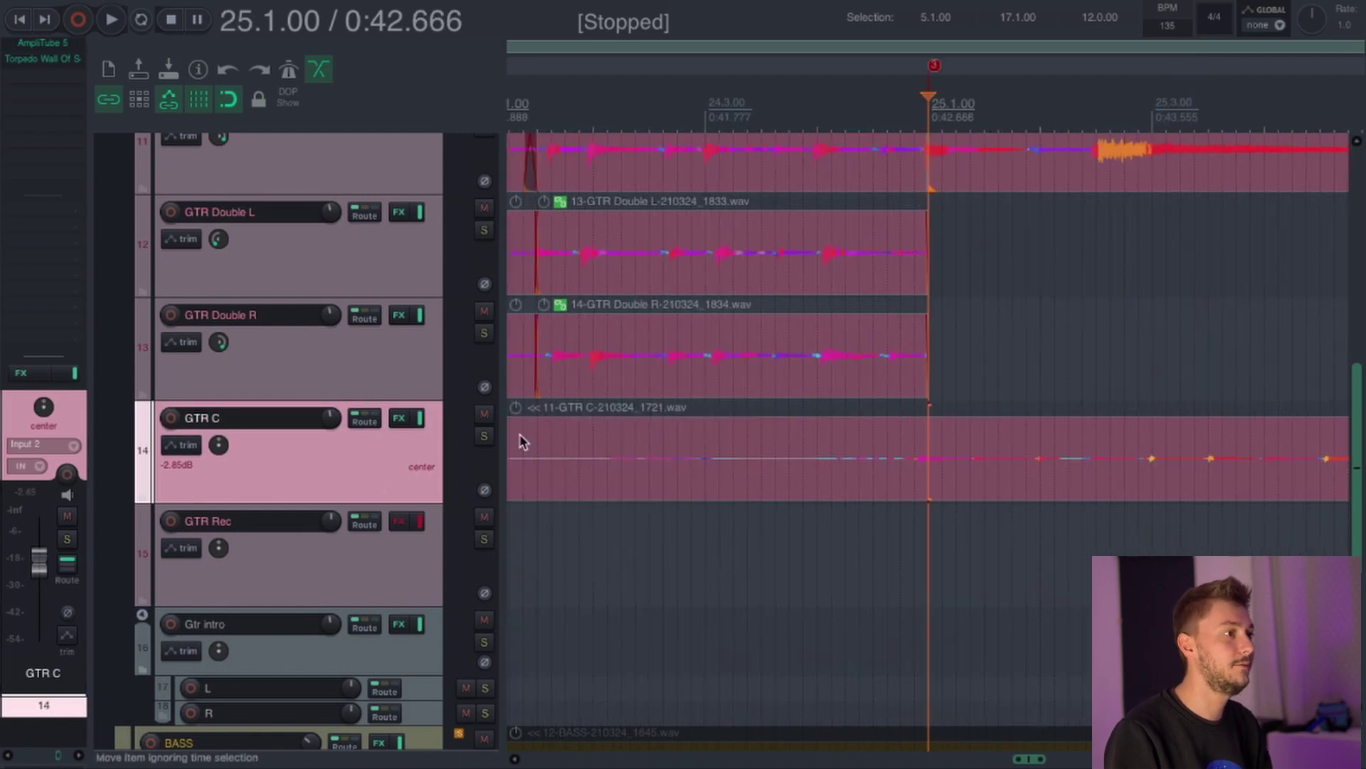
click(377, 397)
click(389, 442)
key(minus)
key(minus)
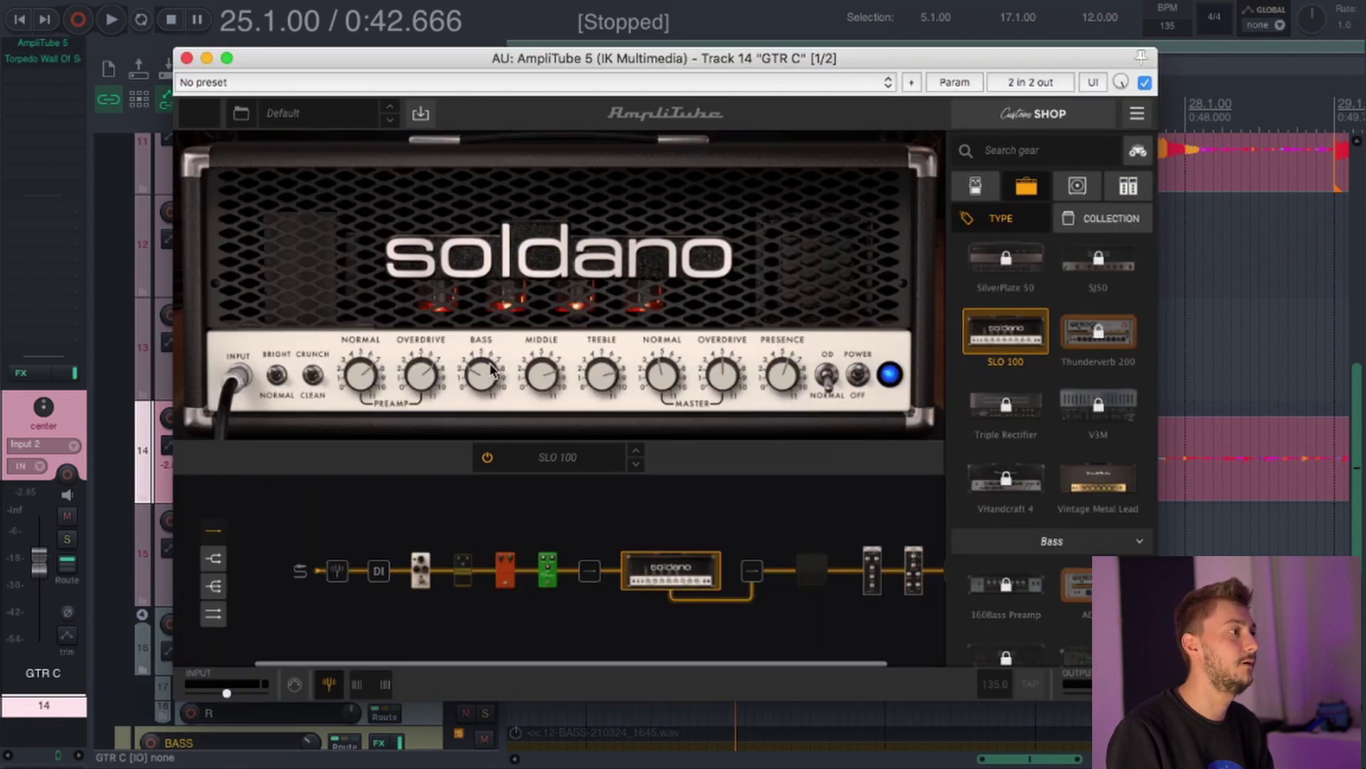
- Inspect the stomp pedals and the Tube Compressor and Digital Delay rack units in GTR C's AmpliTube, and close the plug-in
click(549, 569)
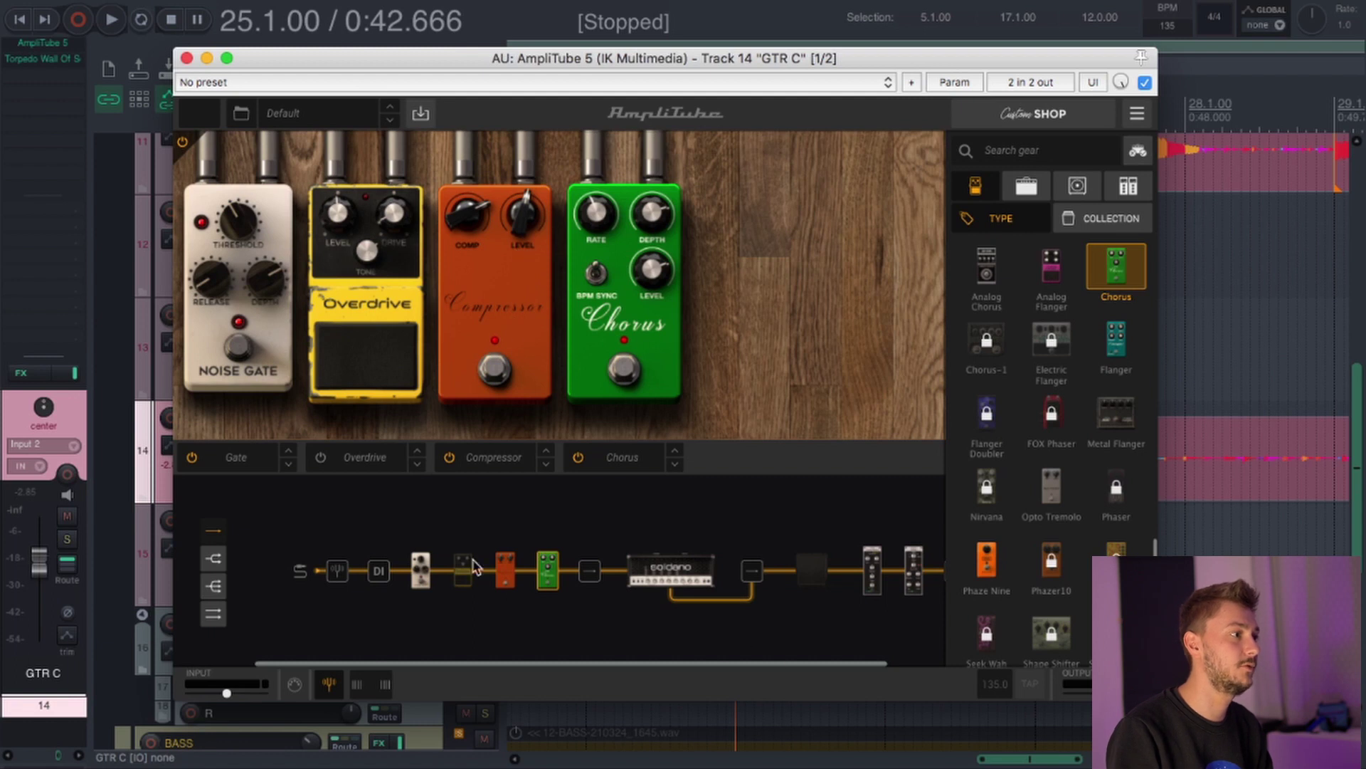
click(874, 573)
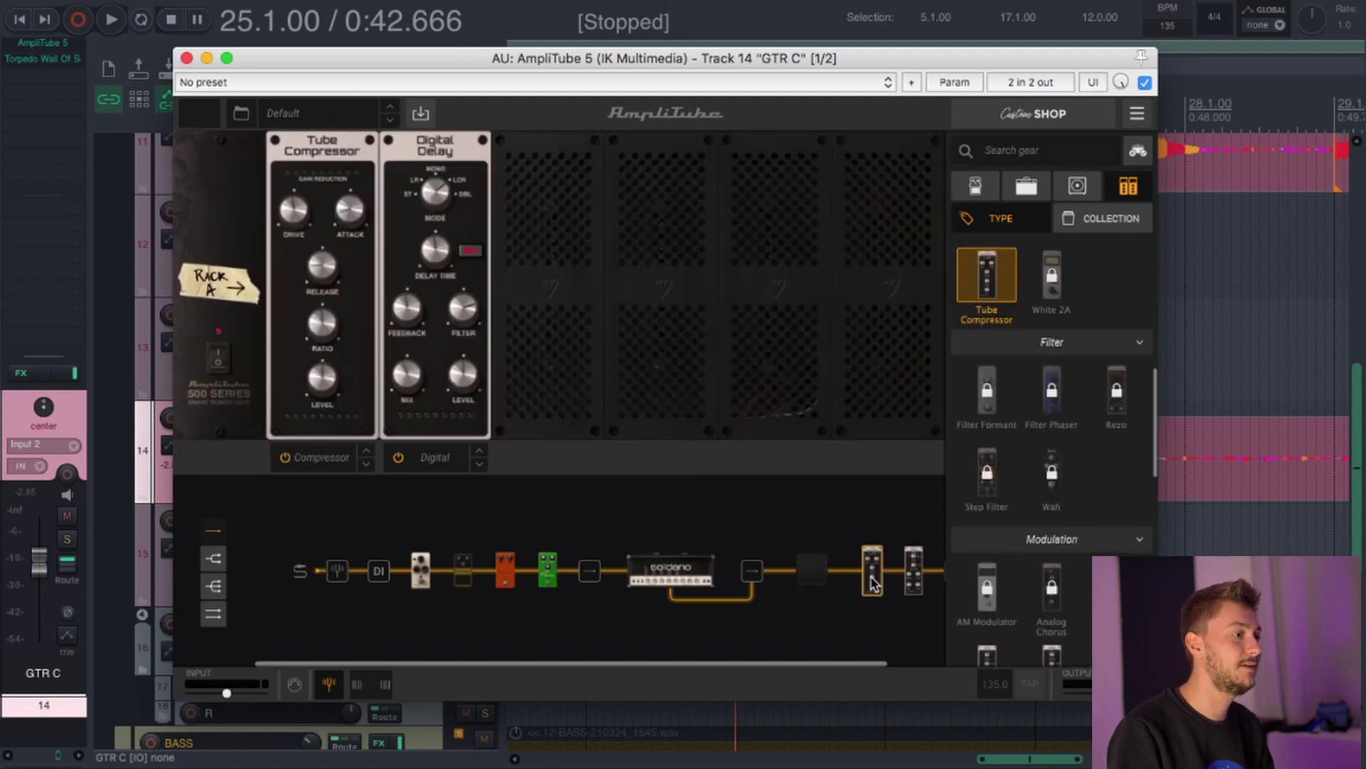
click(431, 153)
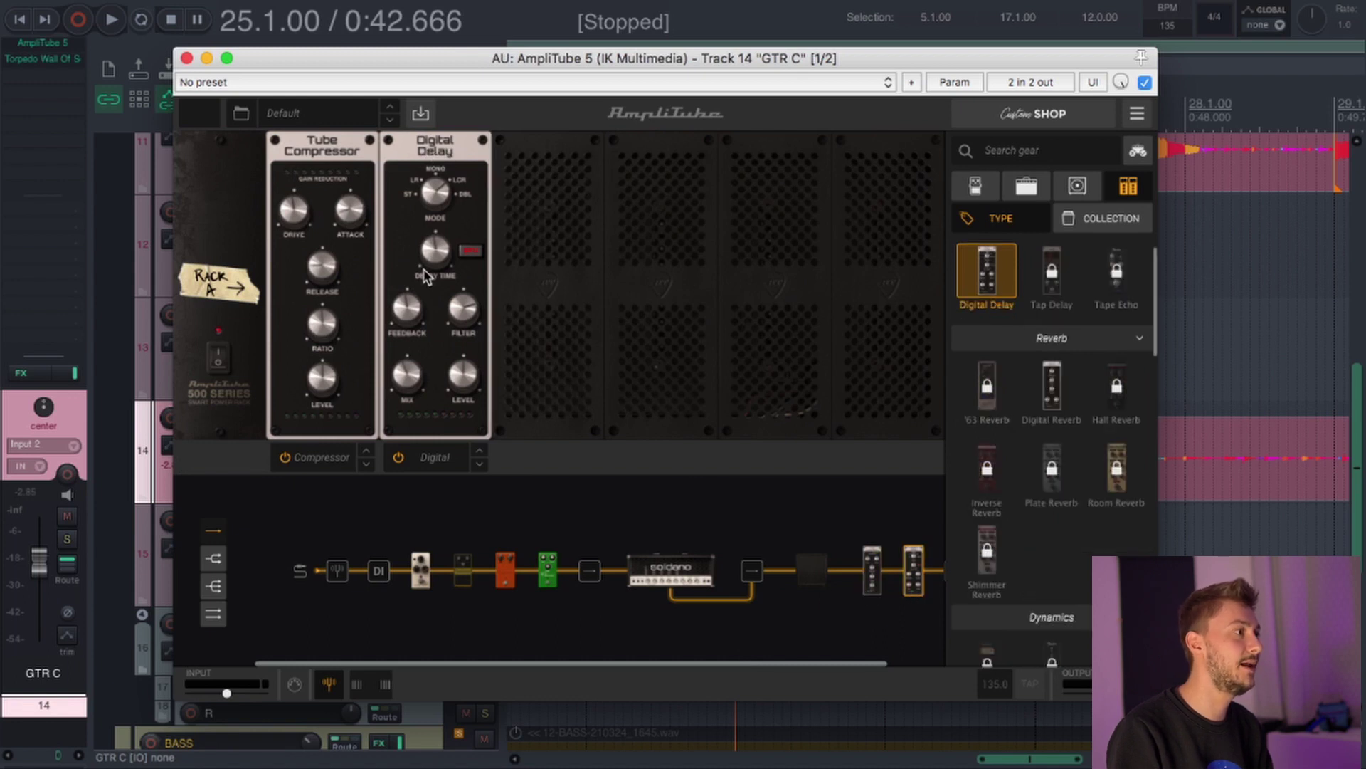
drag(646, 63, 643, 59)
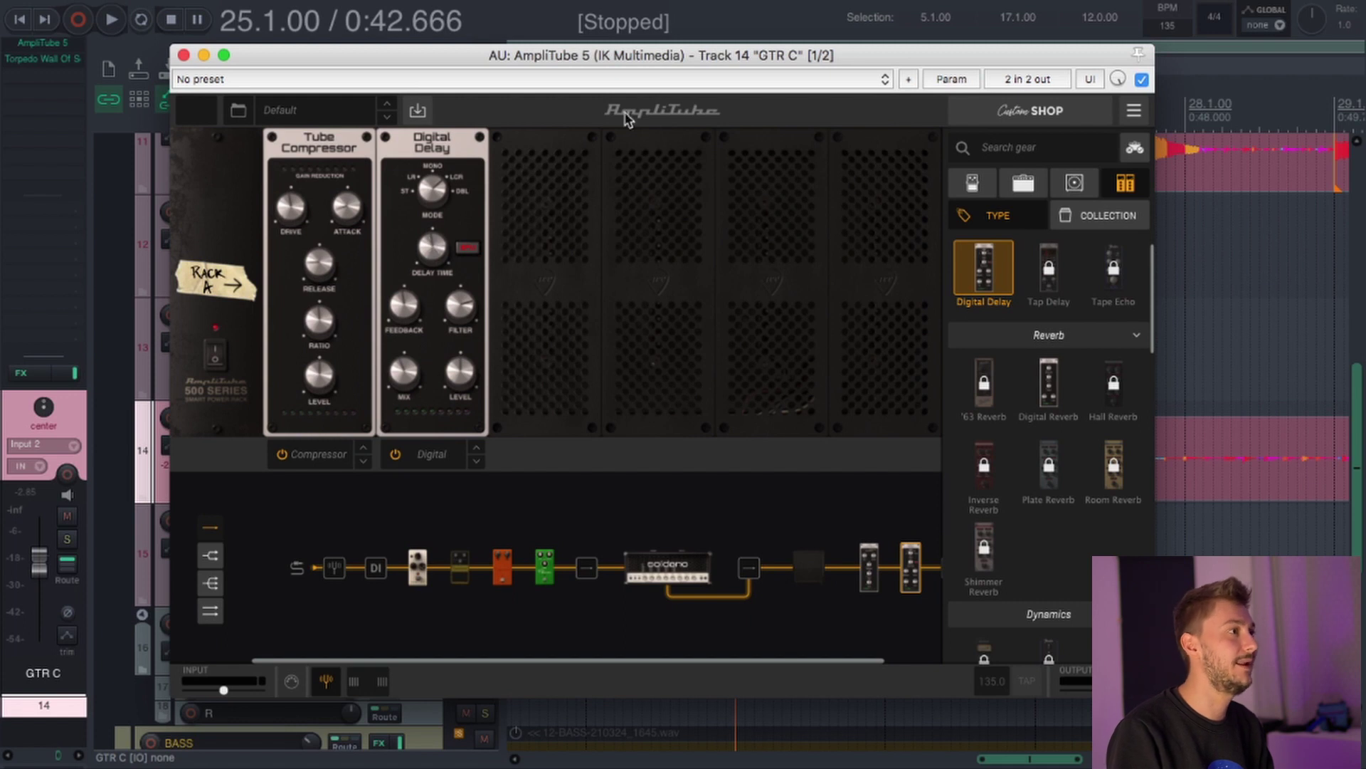
drag(647, 55, 697, 65)
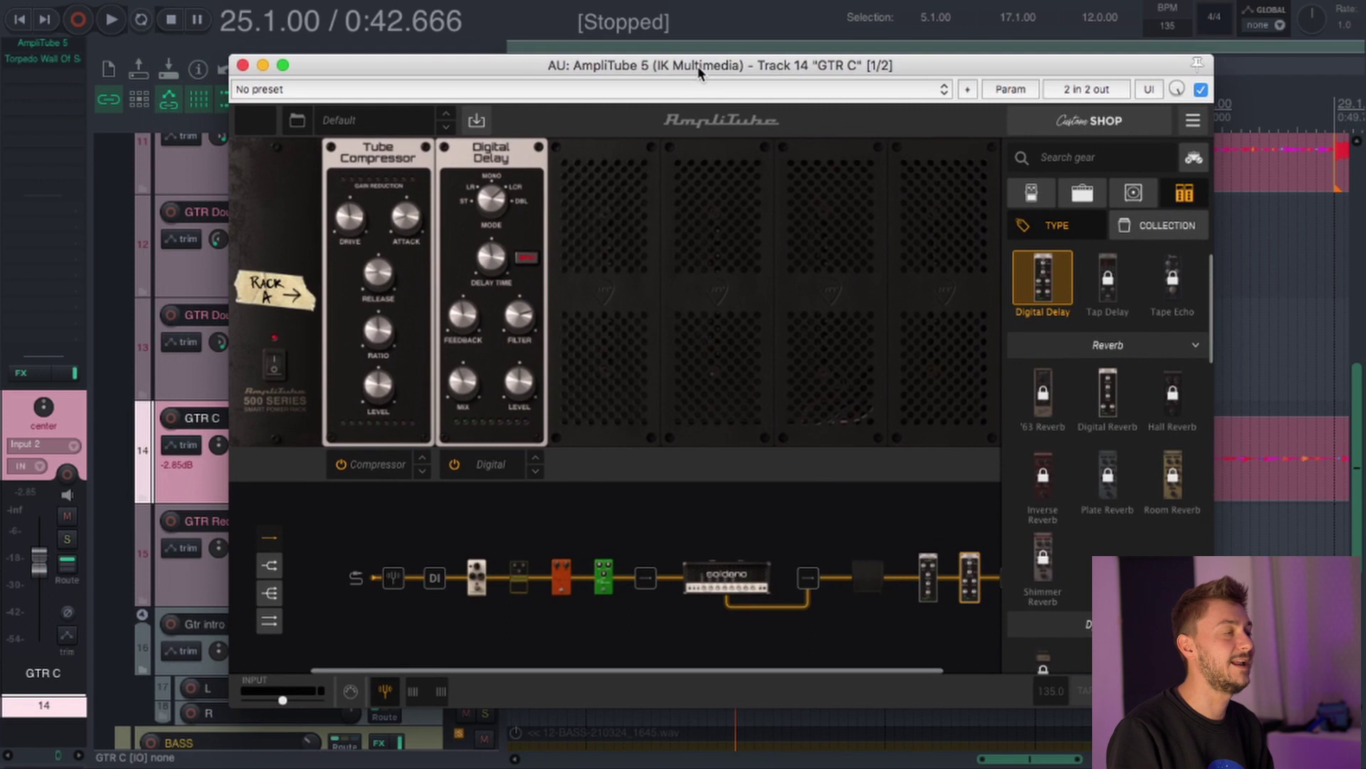
drag(698, 65, 700, 62)
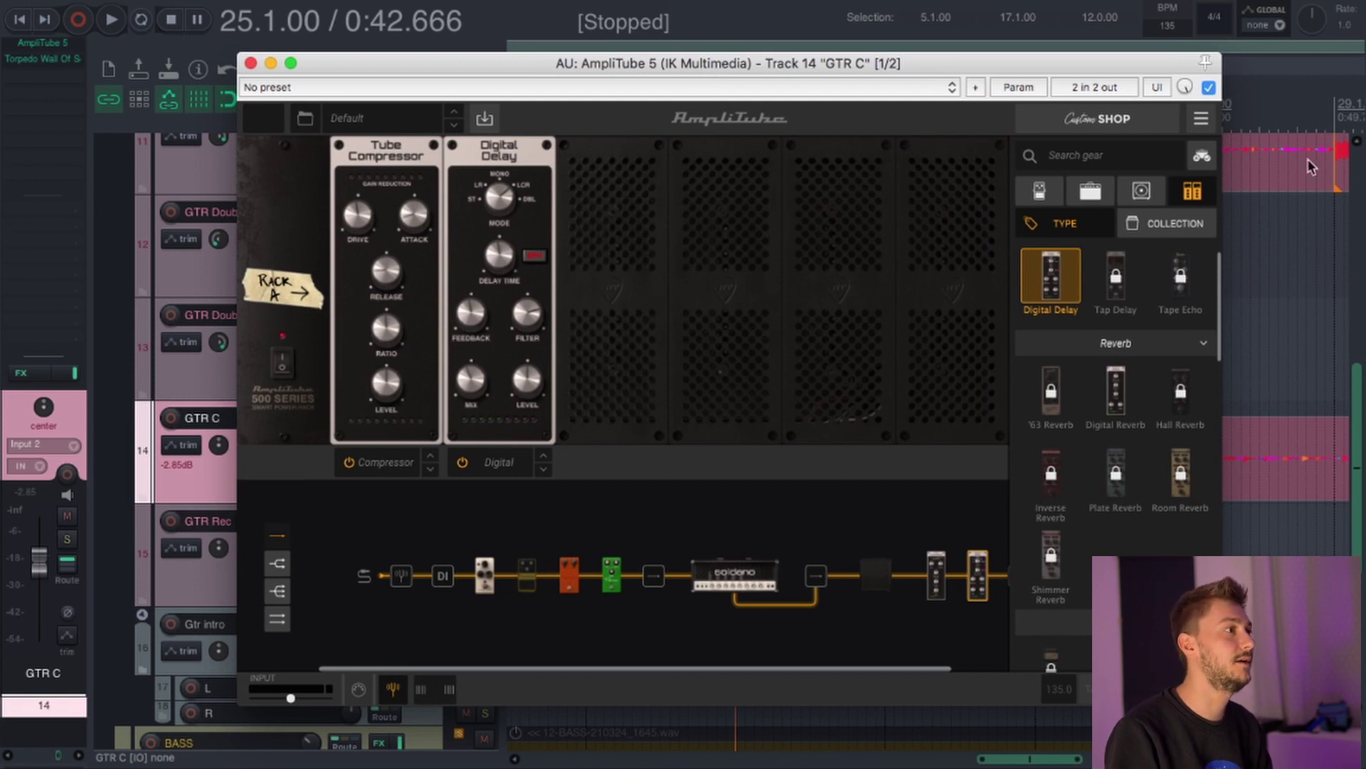
click(253, 65)
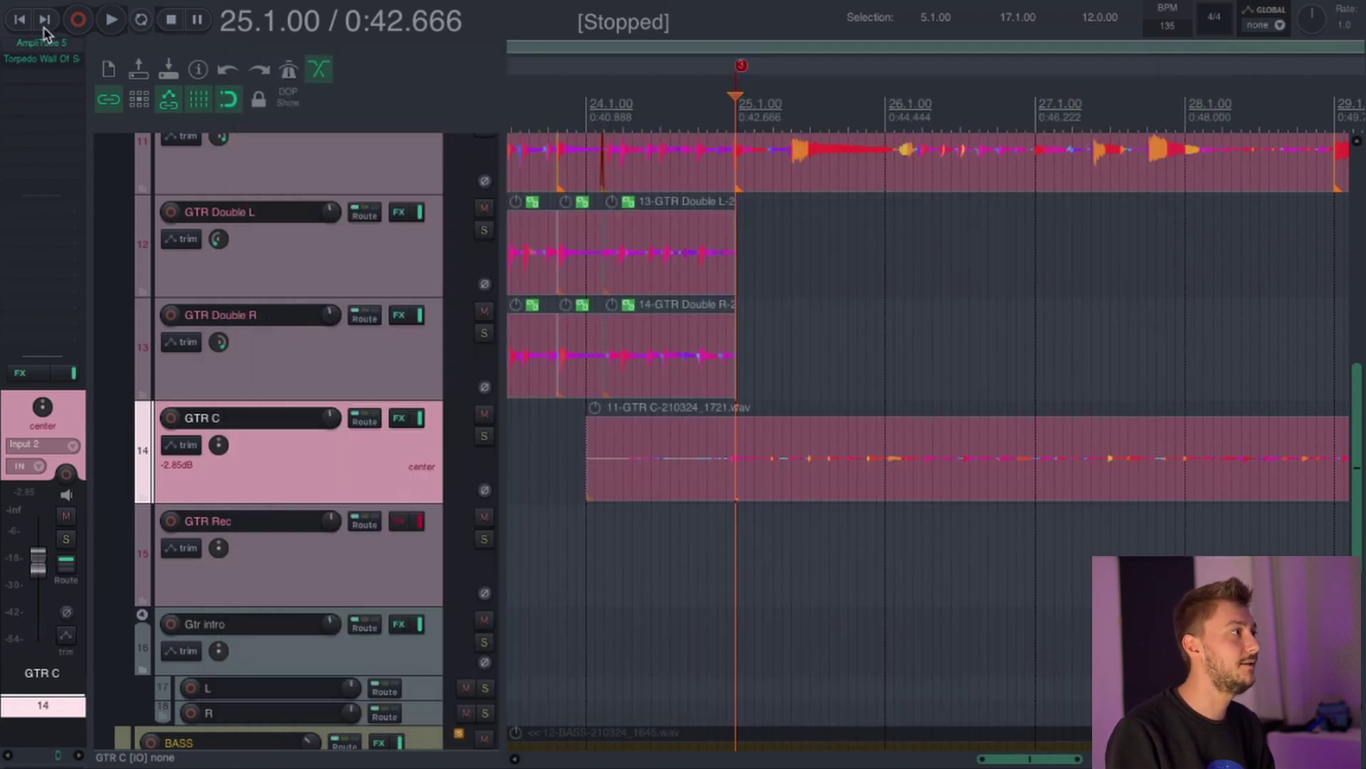
- View the SM7B_edge_straight_dc.wav and SM7B_center_straight_dc.wav impulse responses in GTR C's Torpedo Wall of Sound
click(42, 58)
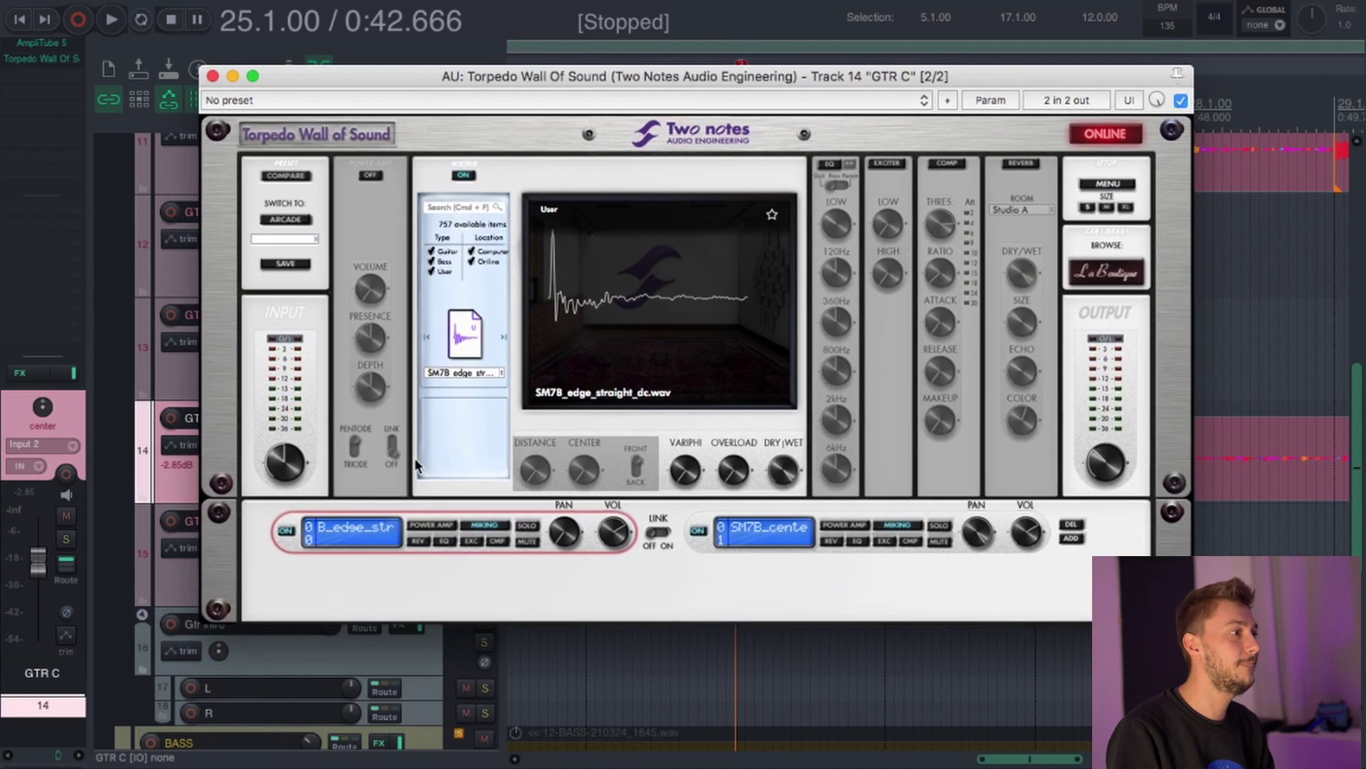
click(743, 543)
click(370, 548)
click(750, 535)
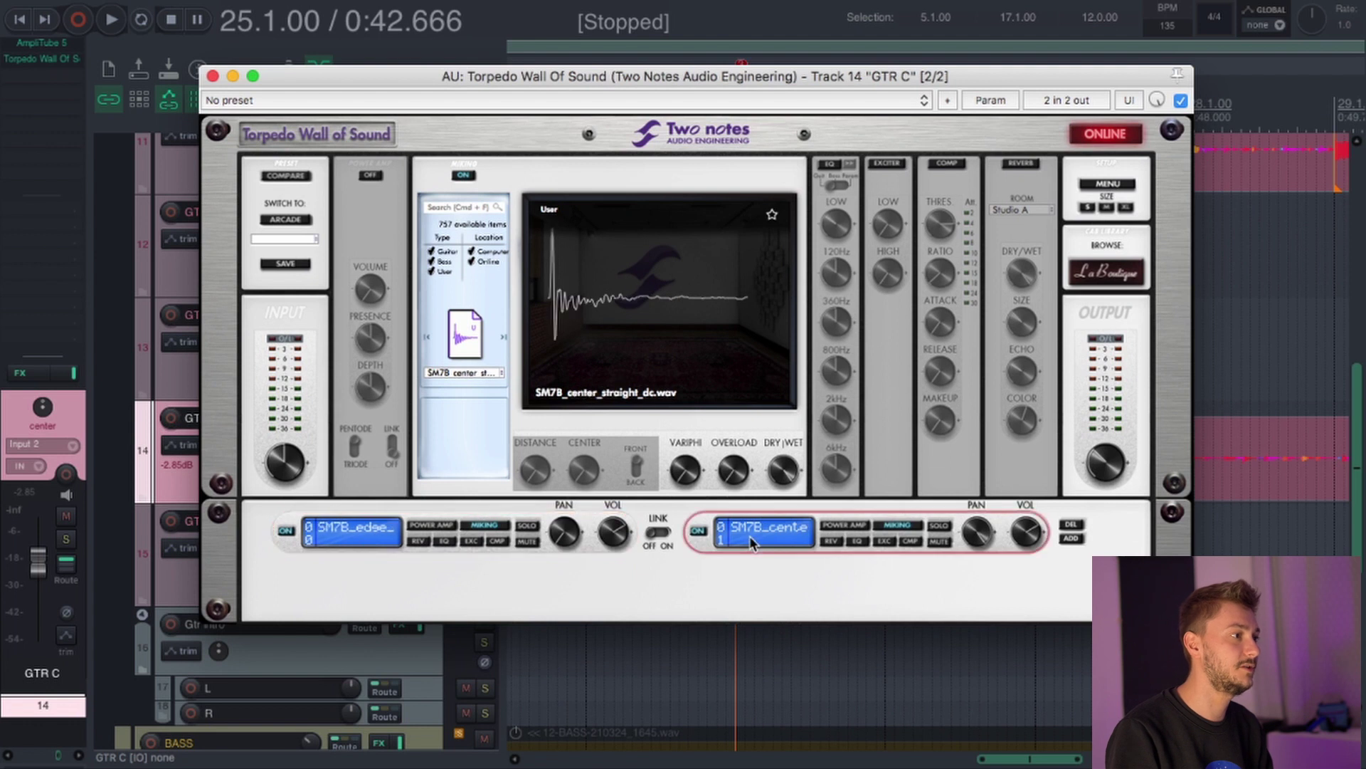
click(337, 541)
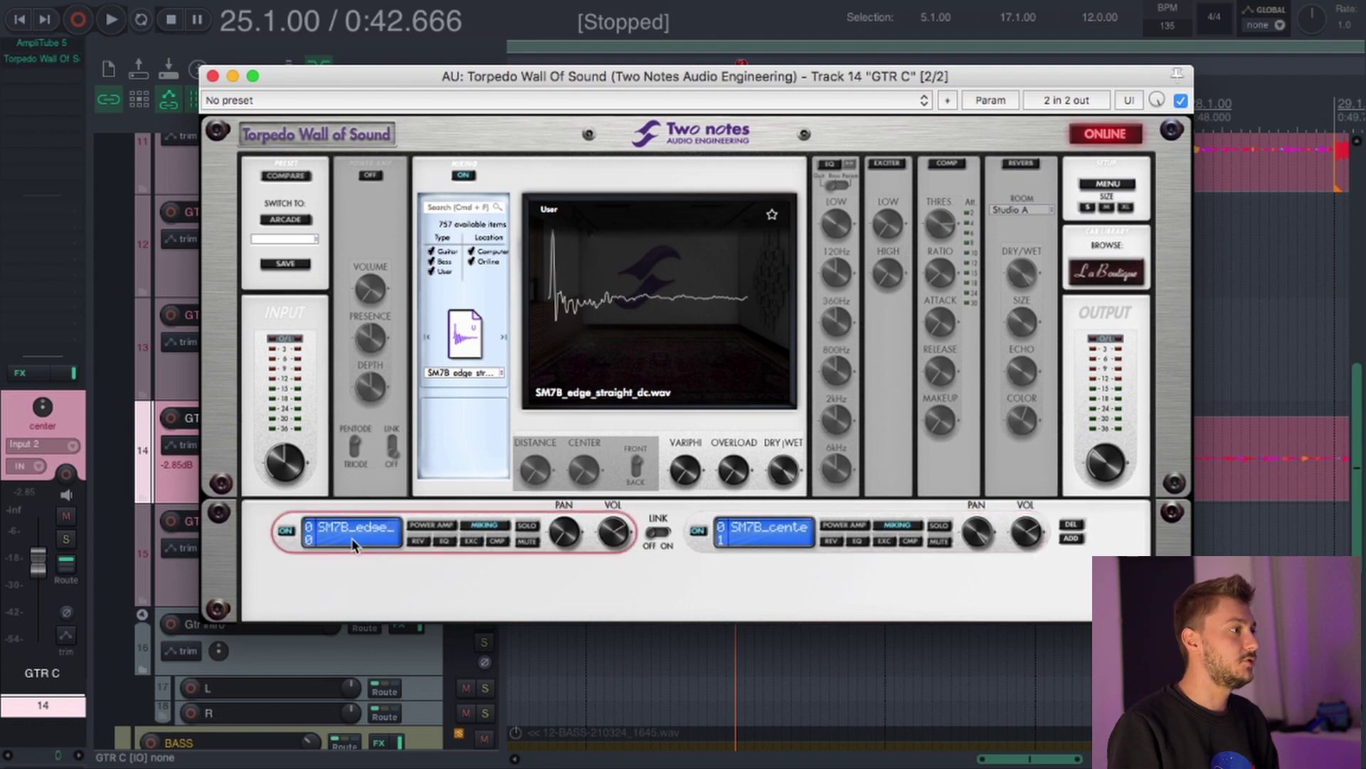
click(818, 548)
click(348, 533)
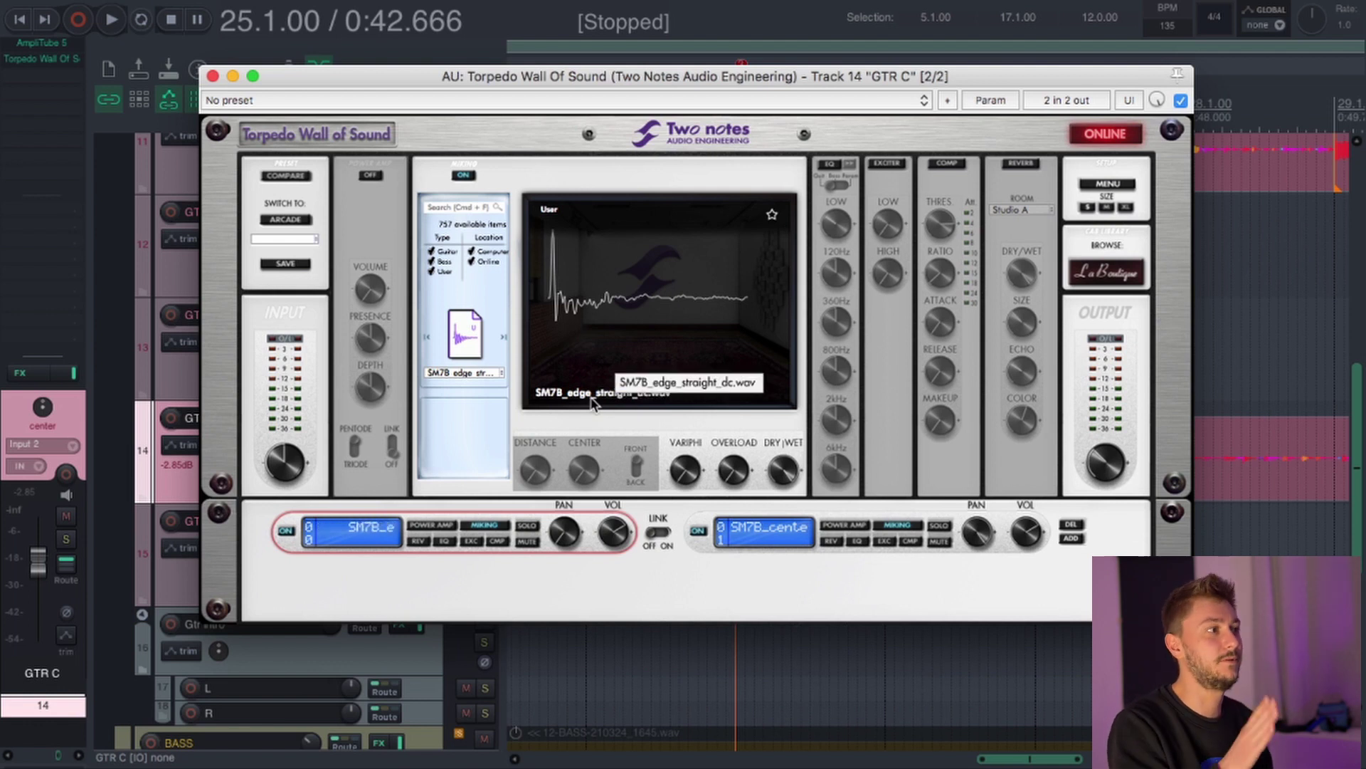
click(749, 541)
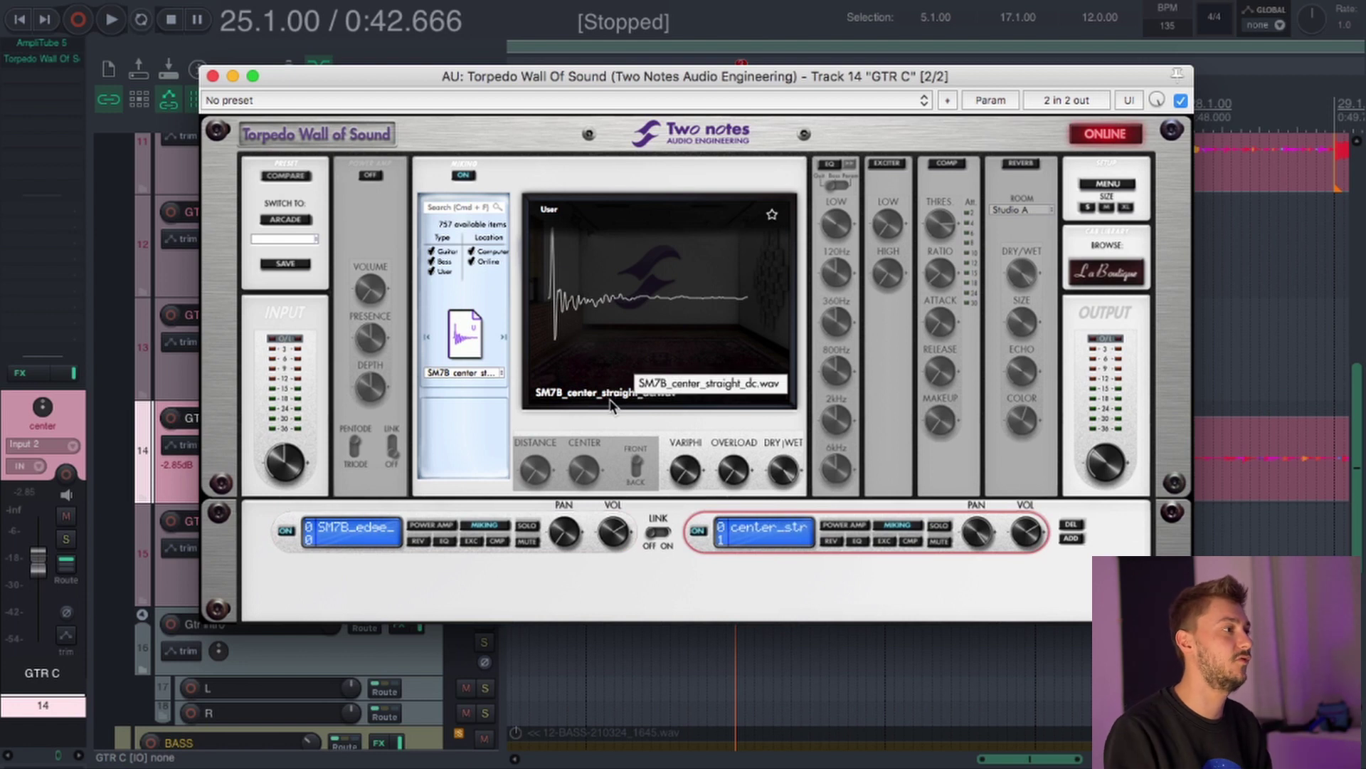
click(349, 538)
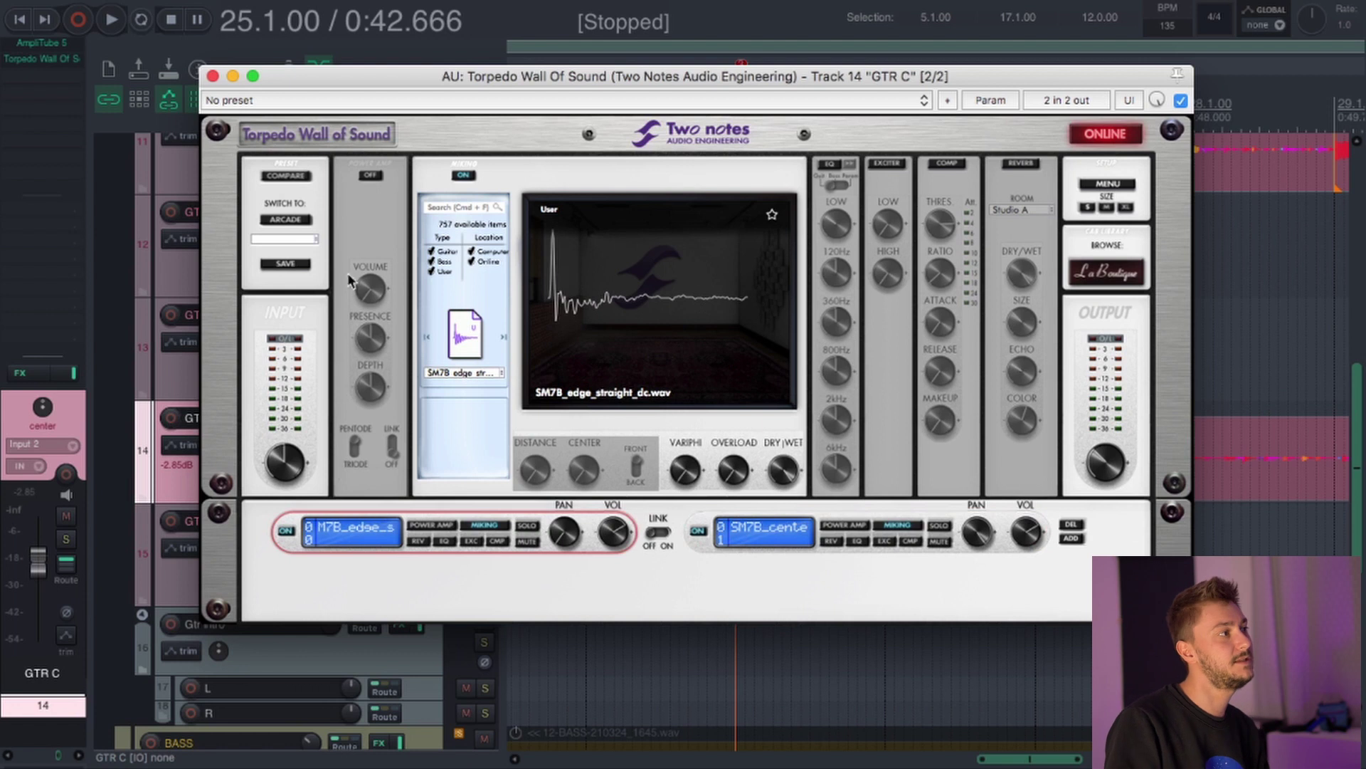
click(212, 76)
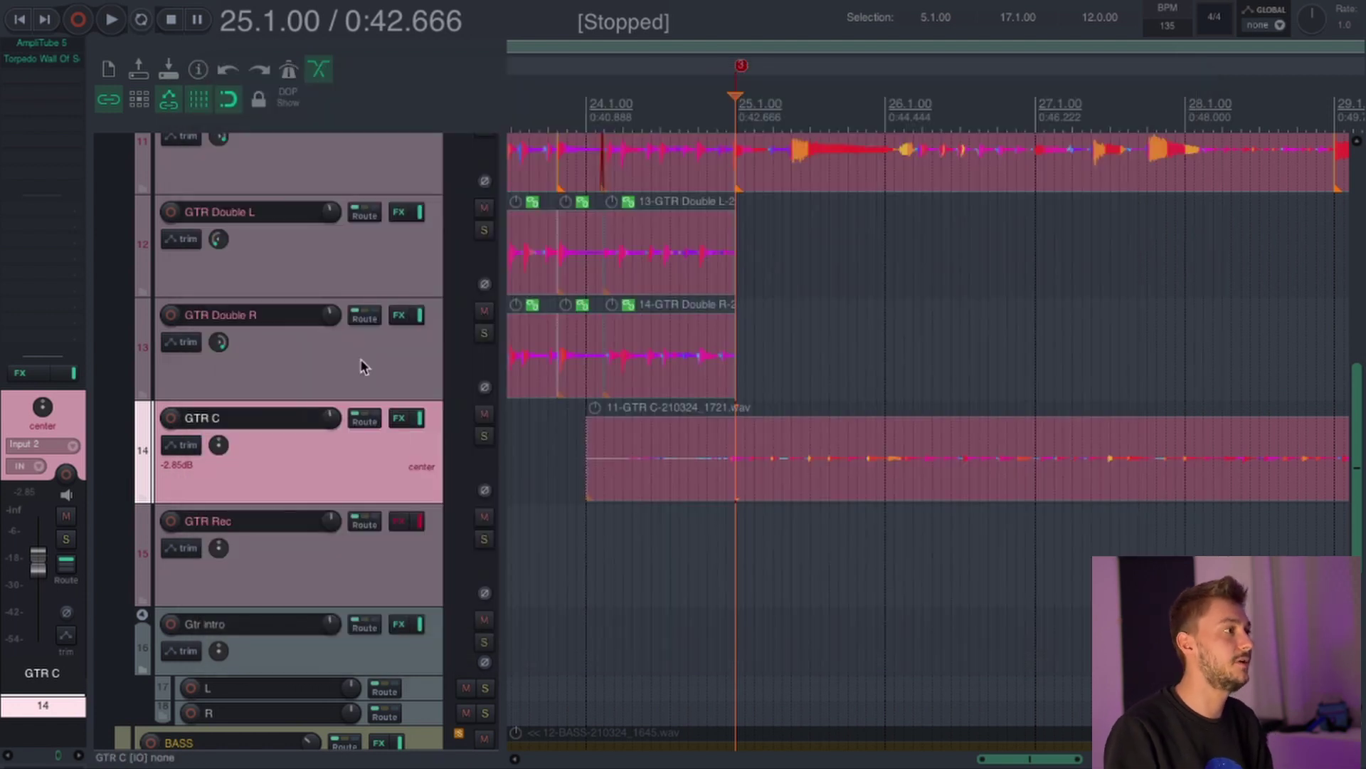
- Solo GTR C and audition it from marker 3, checking its Torpedo Wall of Sound during playback
click(481, 437)
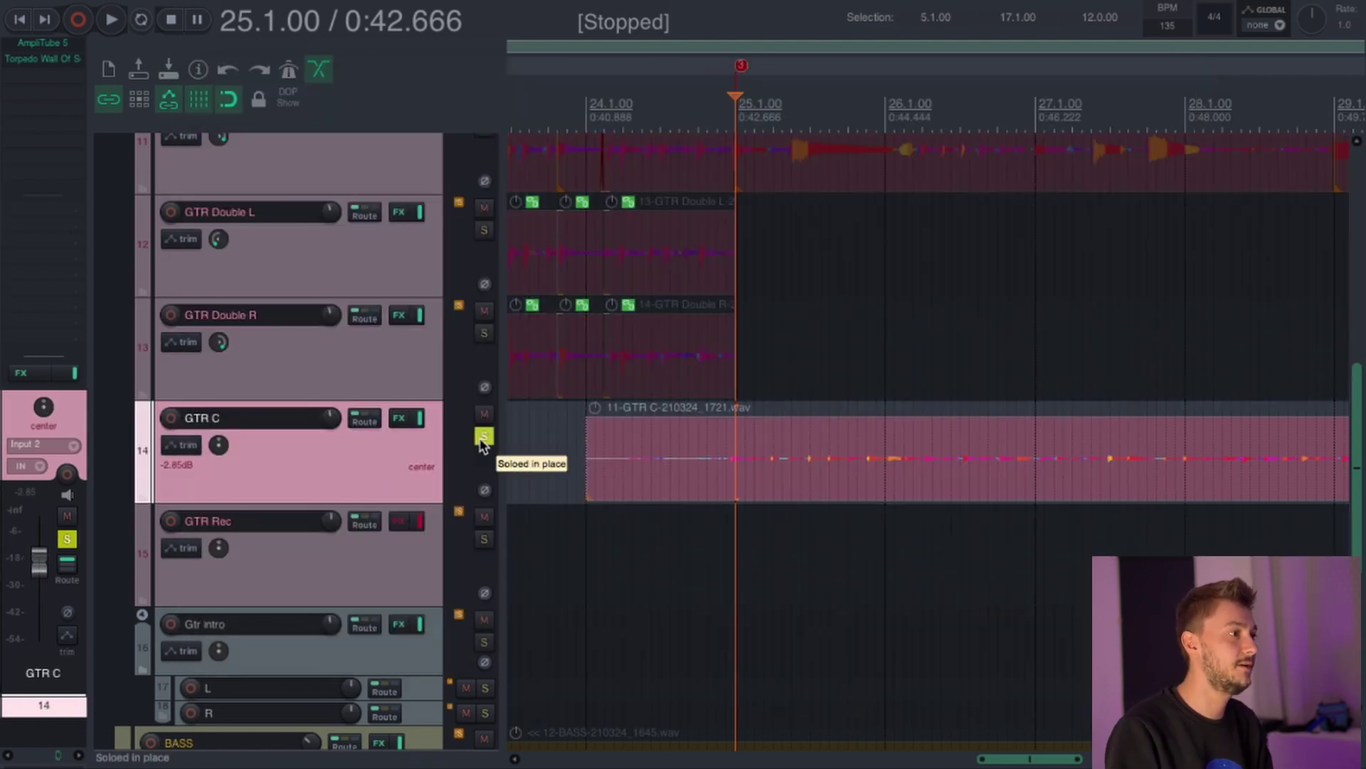
key(space)
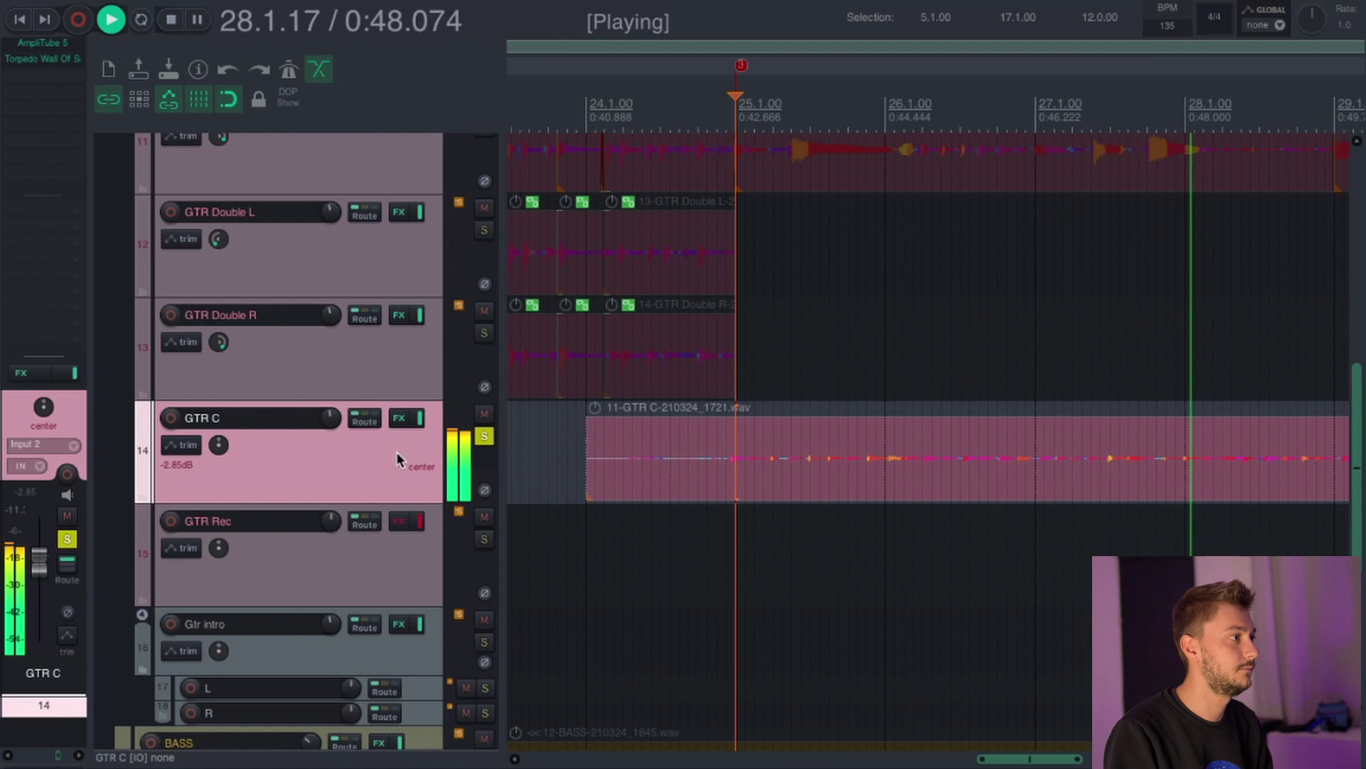
click(35, 62)
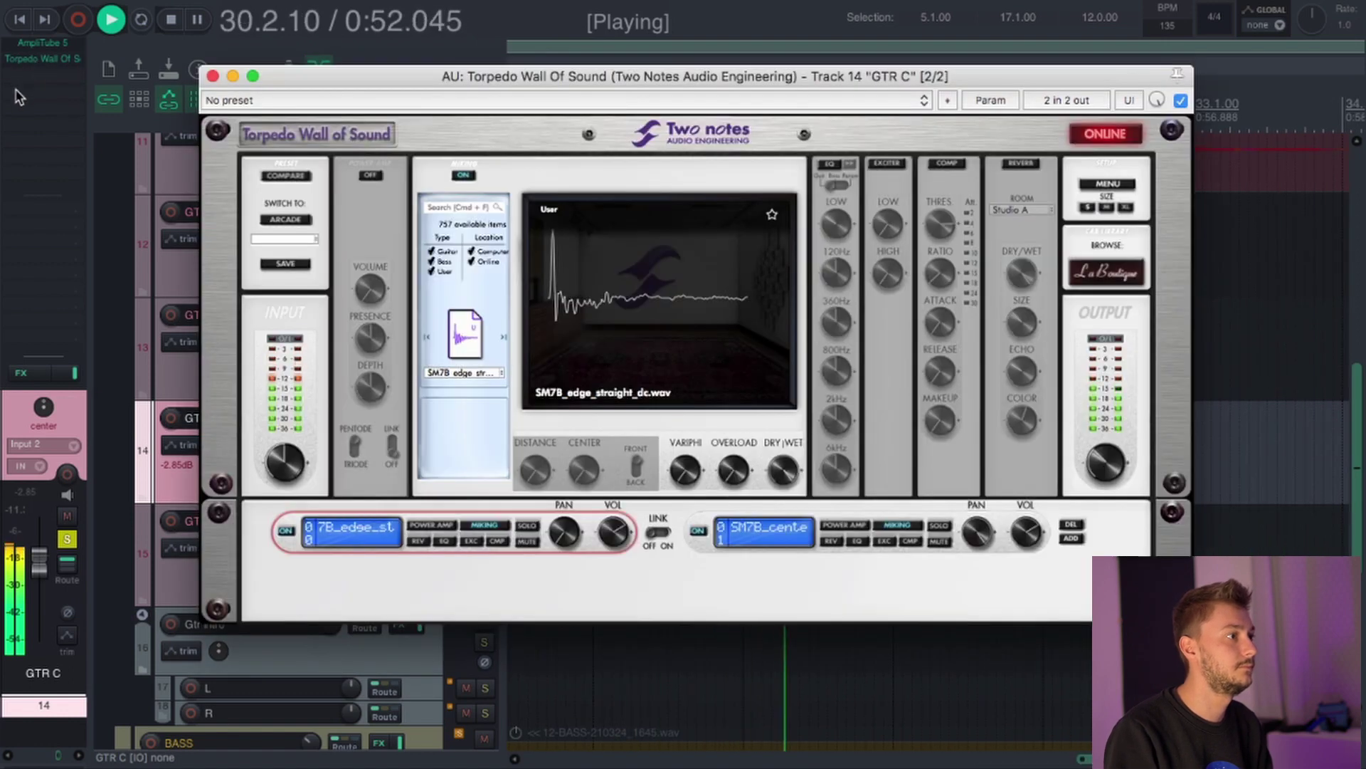
click(212, 76)
key(space)
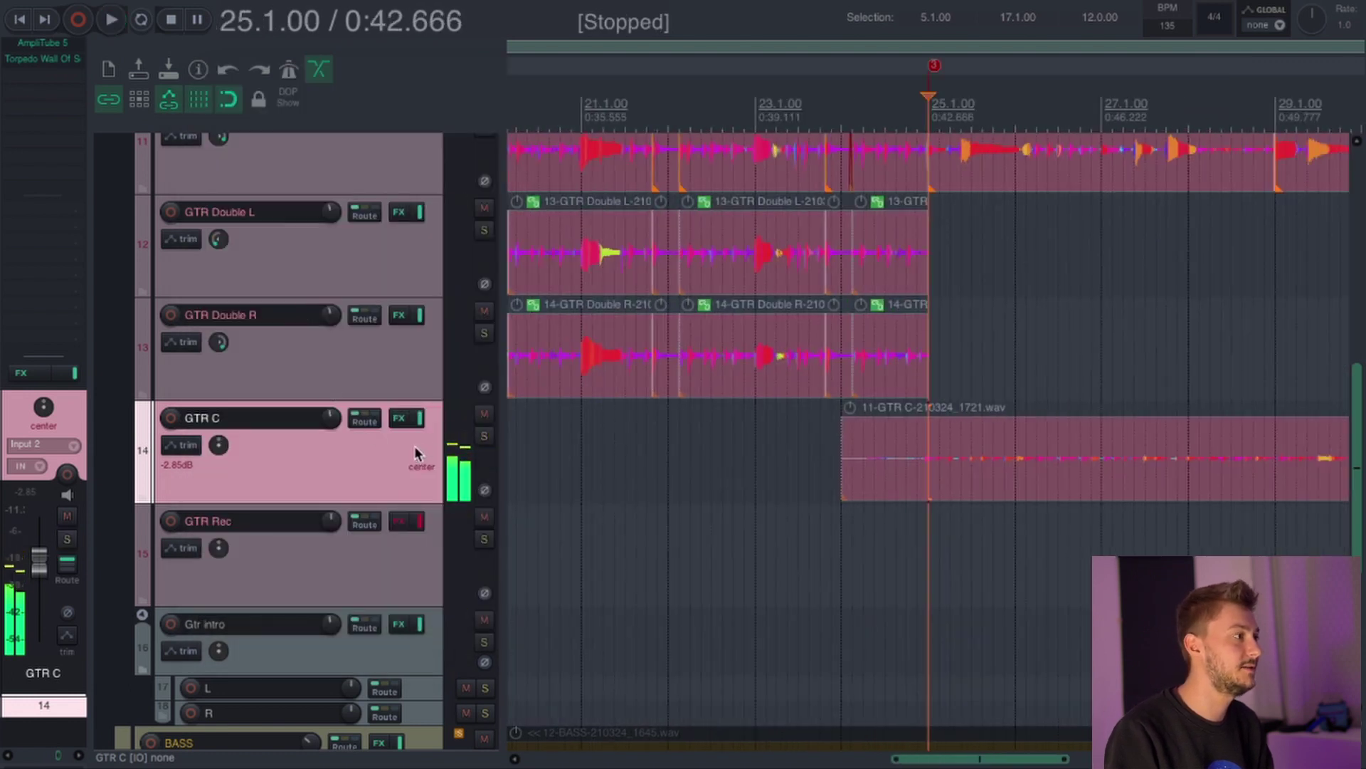
click(356, 342)
scroll(356, 342, up, 3)
scroll(356, 342, up, 3)
click(336, 451)
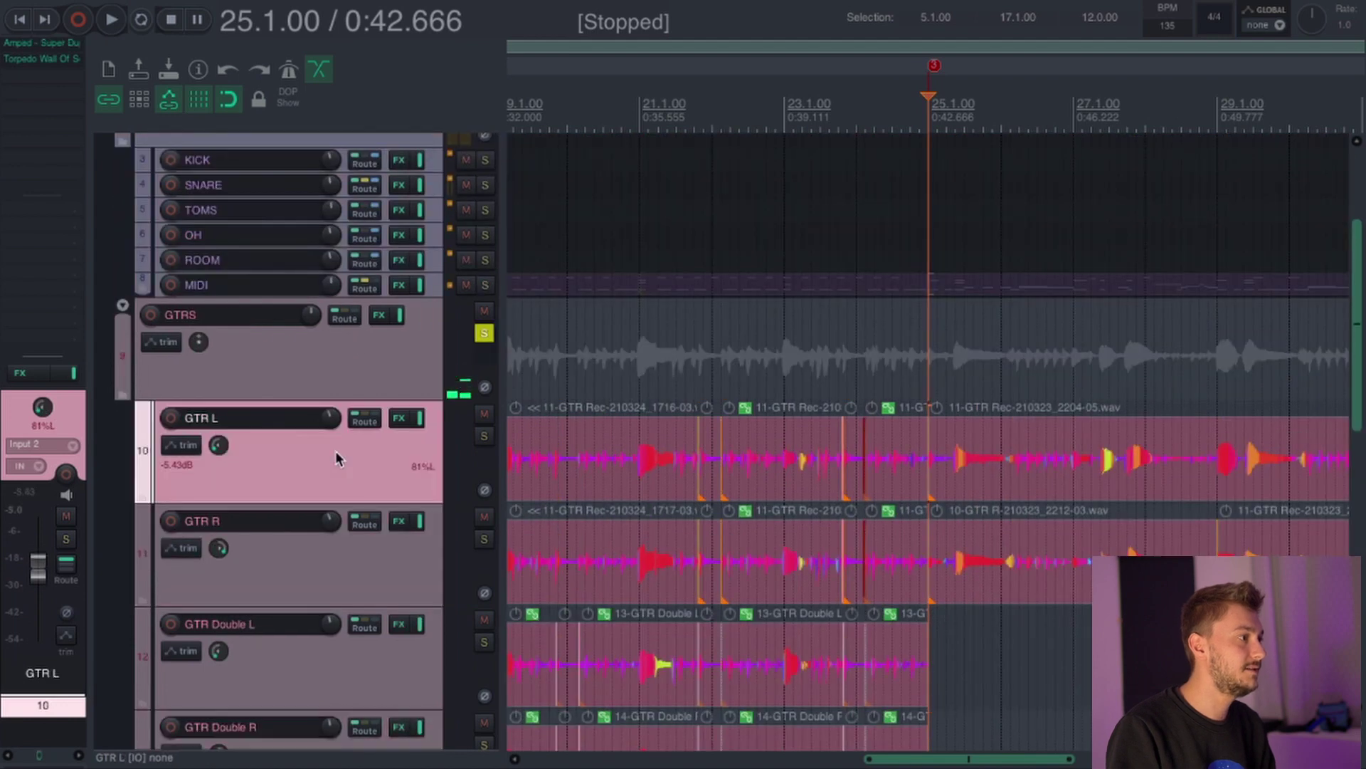
scroll(339, 441, down, 5)
click(357, 322)
click(372, 229)
click(377, 298)
click(378, 384)
click(400, 535)
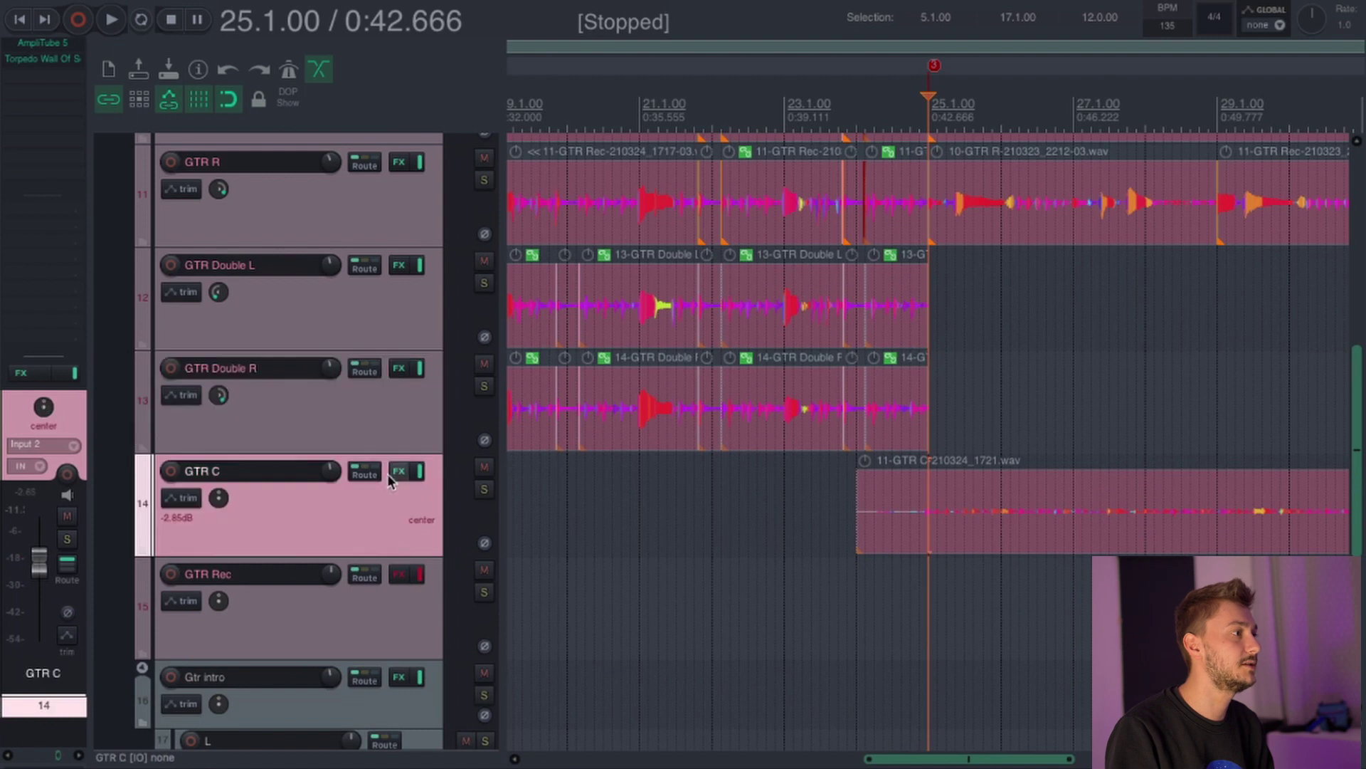
click(383, 335)
click(360, 221)
click(370, 301)
click(398, 438)
click(413, 538)
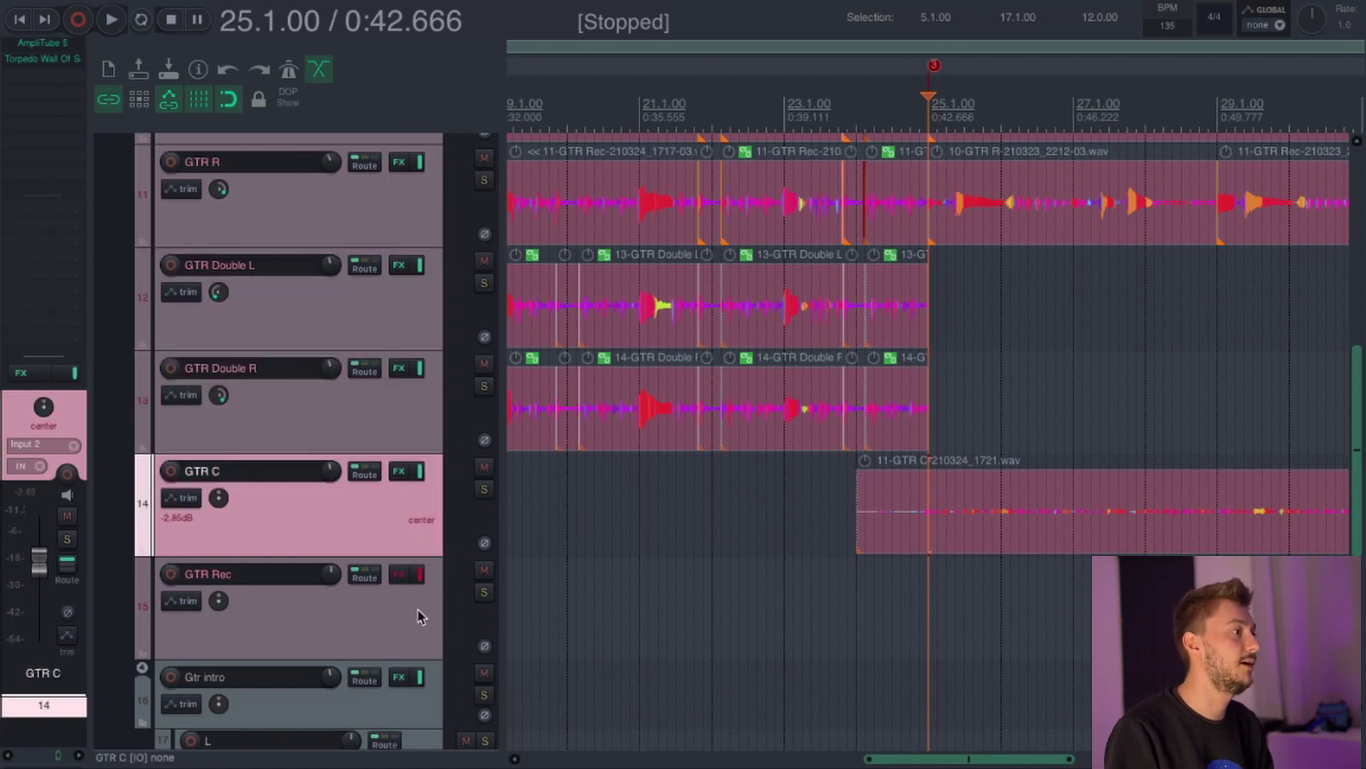
click(417, 609)
click(393, 418)
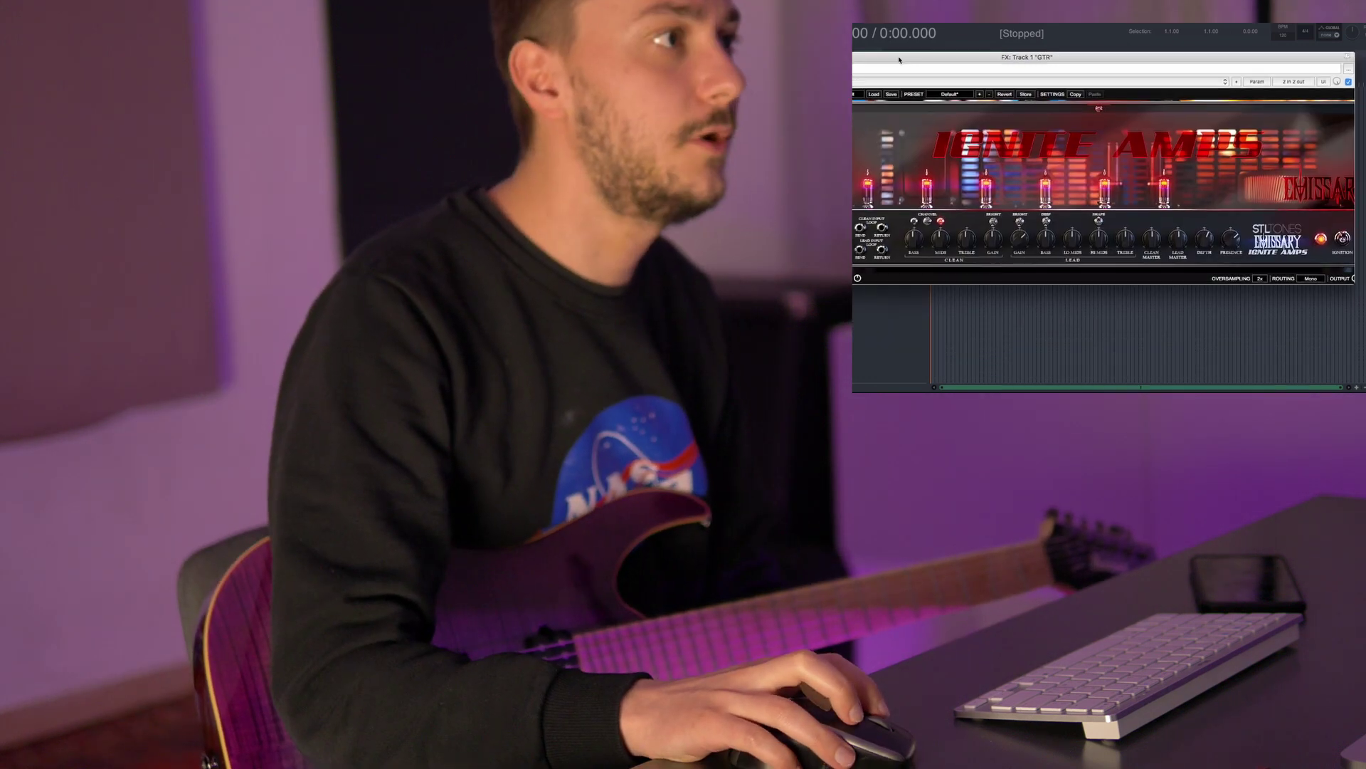
- Move the GTR track's FX window and compare the c414_edge_straight_dc.wav and VERGE_edge_straight_dc.wav impulse responses in its Torpedo Wall of Sound
drag(1354, 162, 1365, 159)
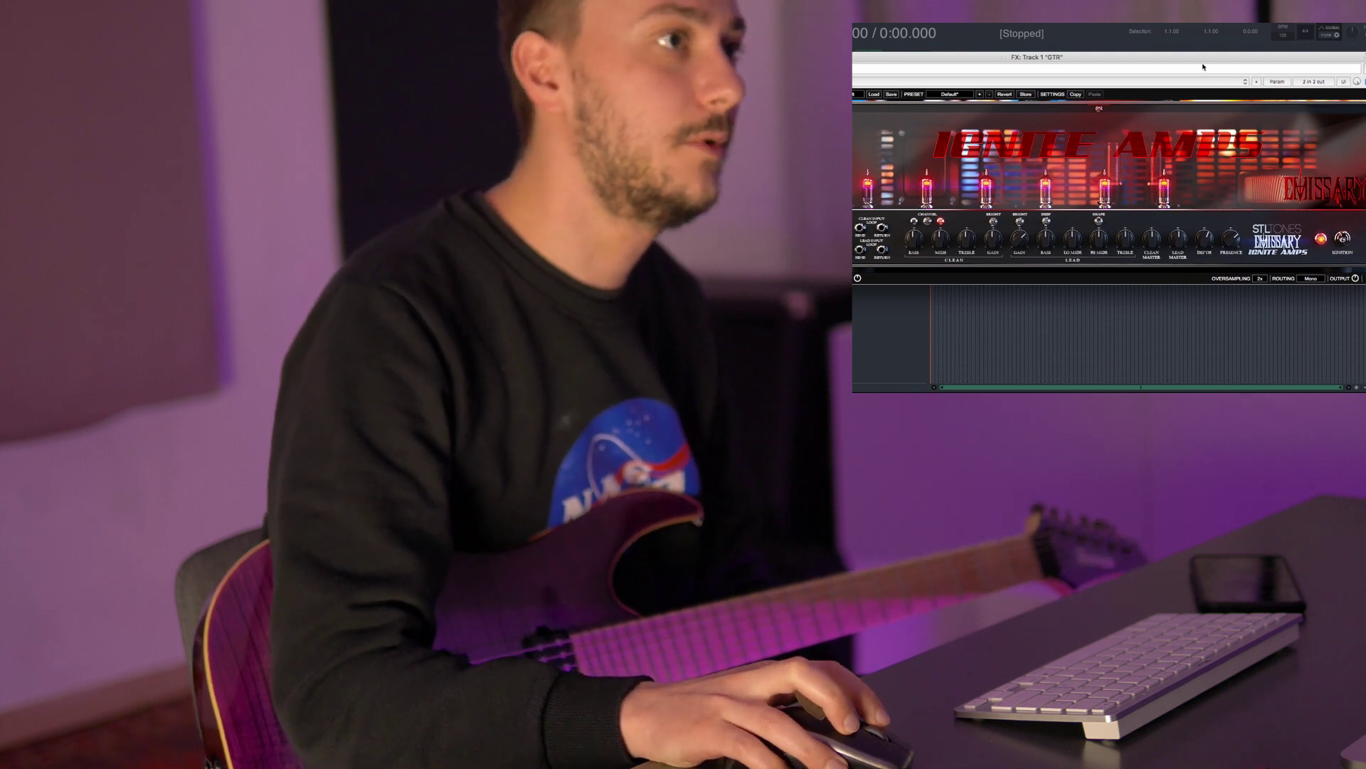
drag(1057, 57, 1128, 76)
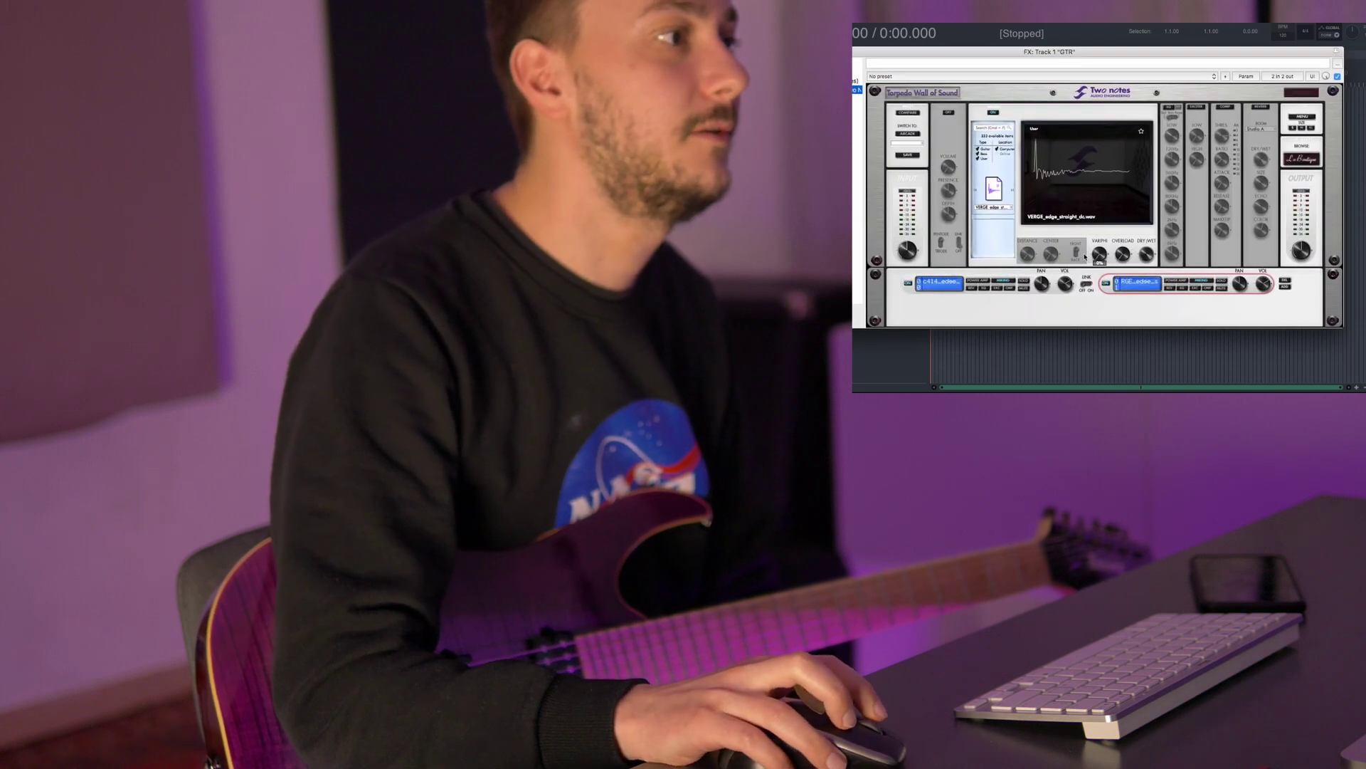
click(940, 280)
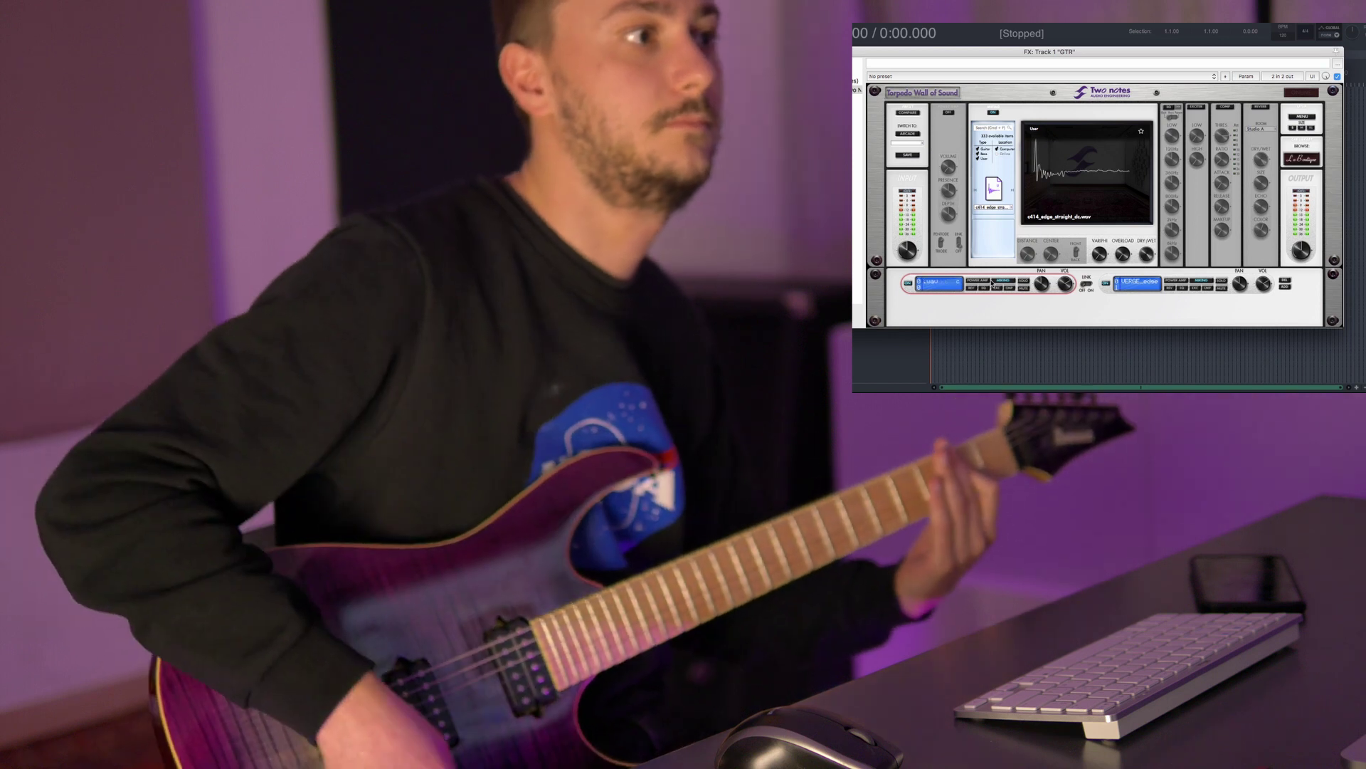
click(1136, 288)
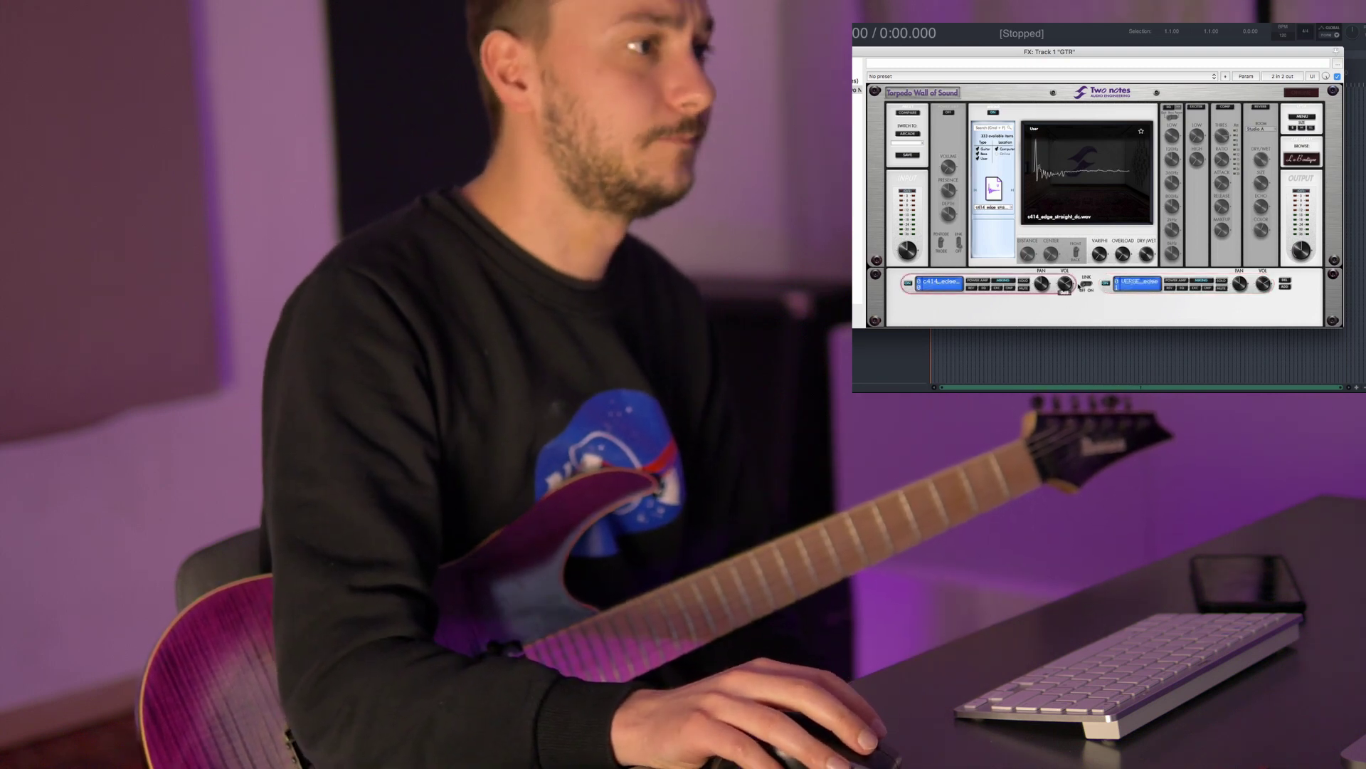
click(954, 290)
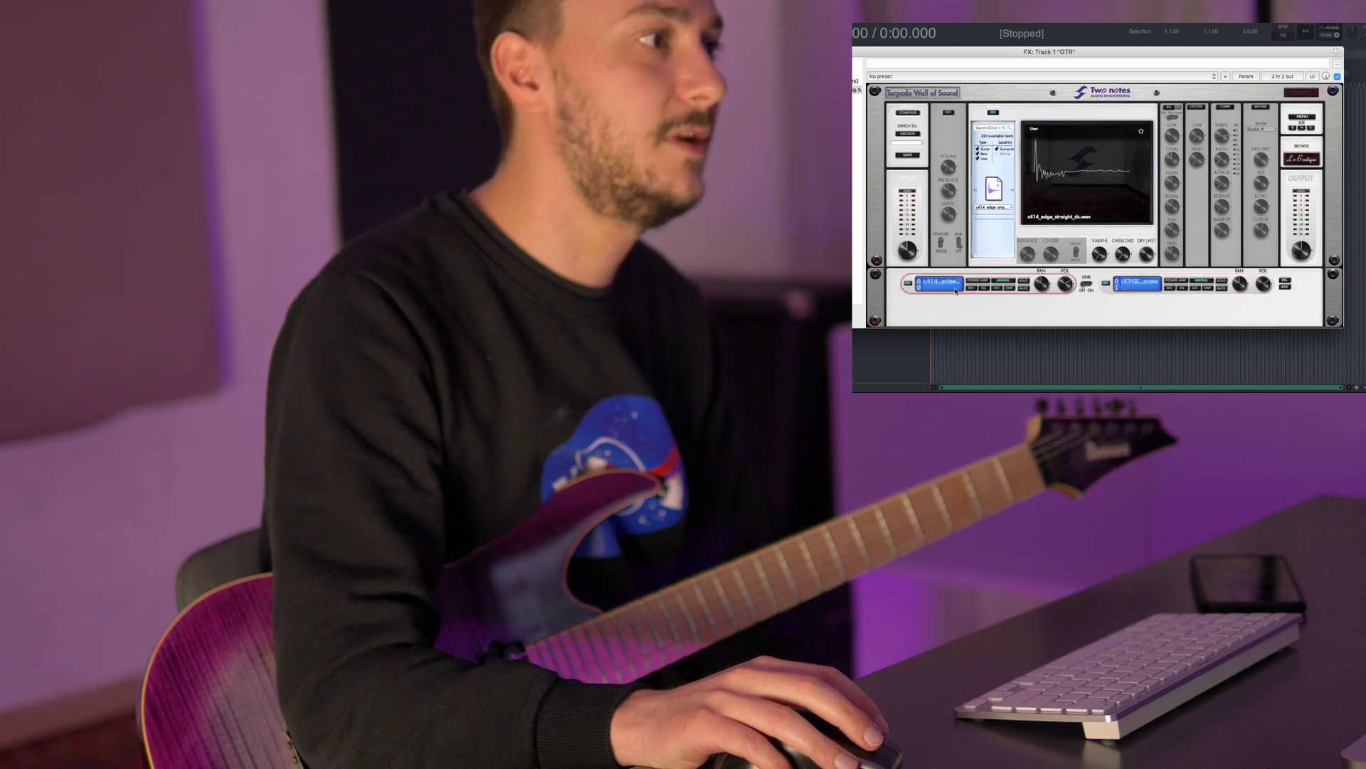
click(1117, 288)
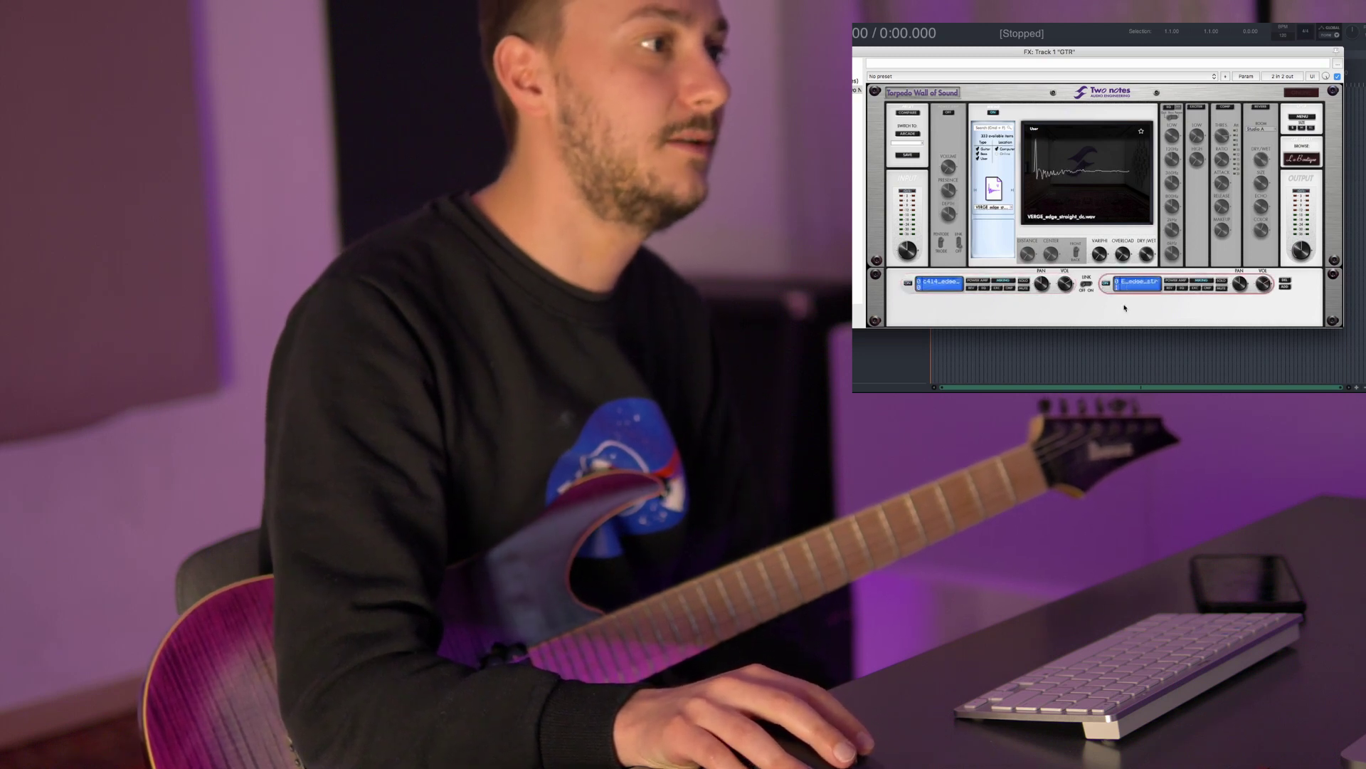